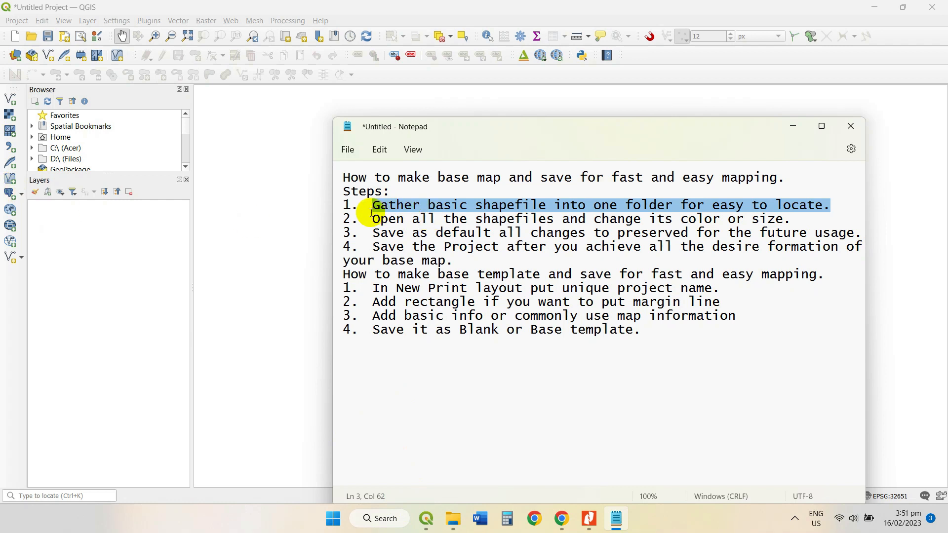
Add the Barangay Boundary, Contested Area, Municipal Boundary, Rivers and Roads shapefiles from the base_map shp folder as vector layers
{"action": "left_click_drag", "start_coordinate": [370, 218], "coordinate": [790, 218]}
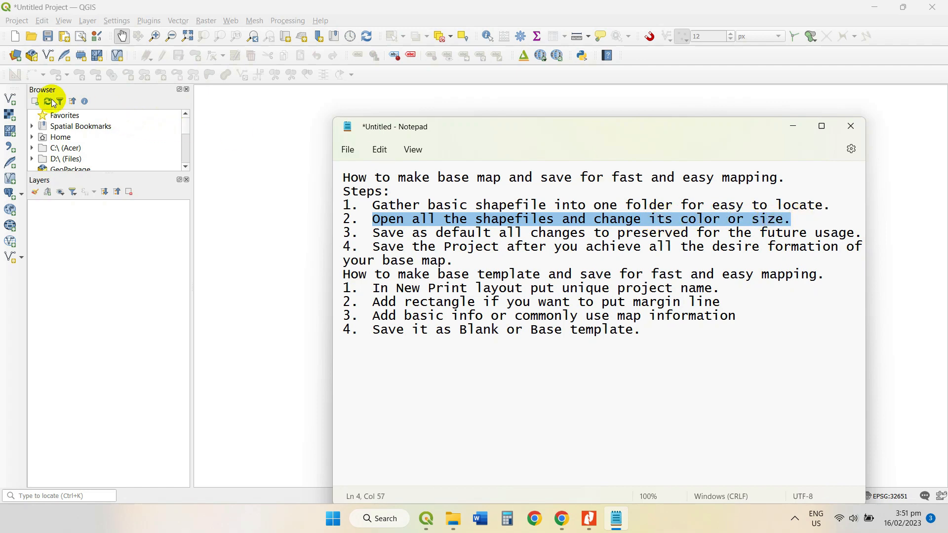
{"action": "left_click", "coordinate": [10, 99]}
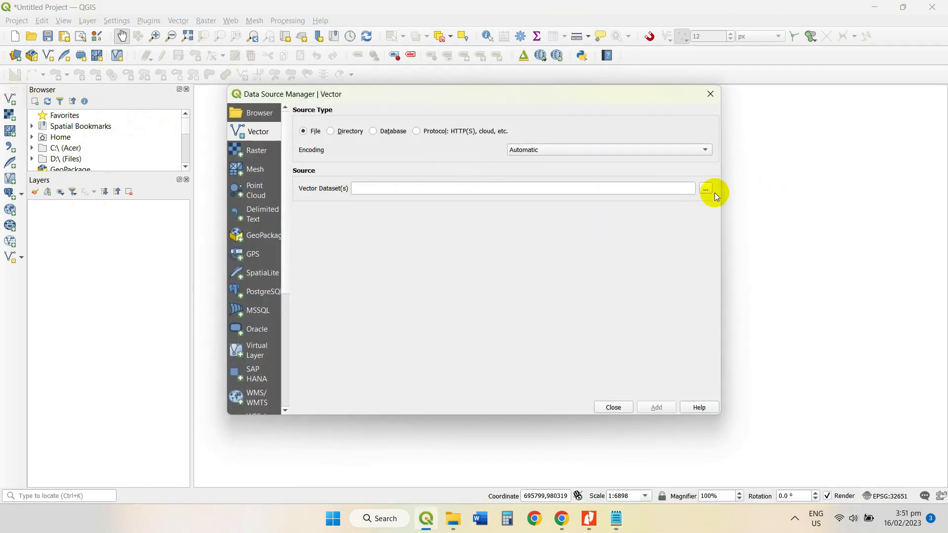
{"action": "left_click", "coordinate": [705, 189]}
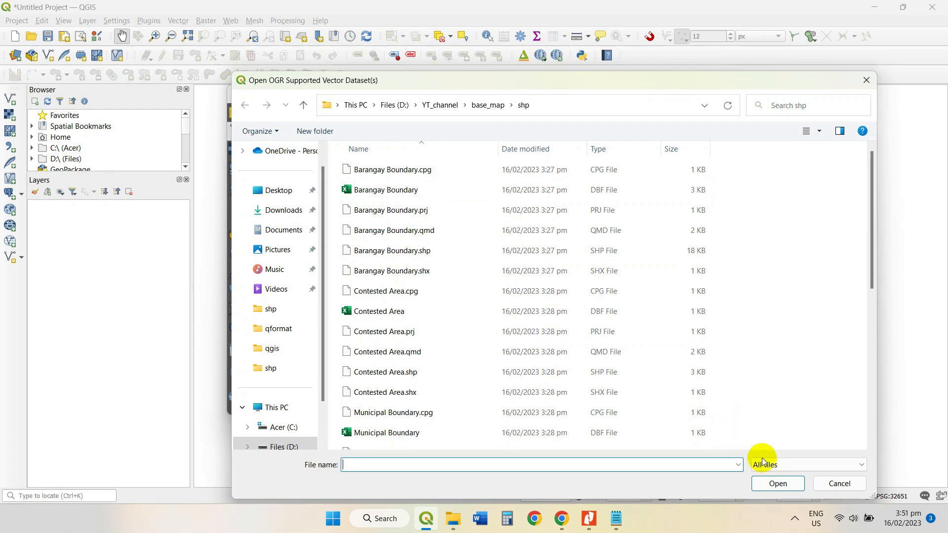
{"action": "left_click", "coordinate": [762, 459]}
{"action": "left_click", "coordinate": [781, 296]}
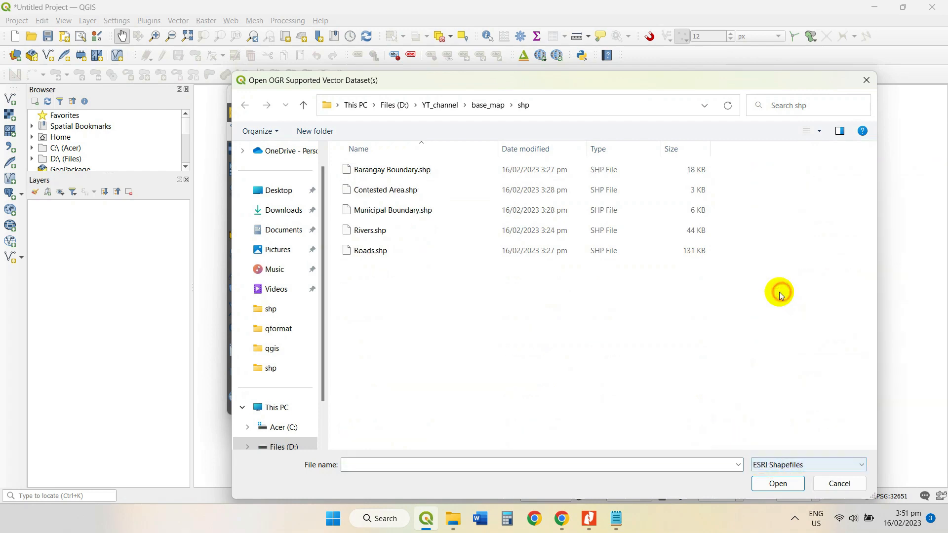
{"action": "left_click", "coordinate": [380, 173]}
{"action": "left_click", "coordinate": [368, 255], "text": "shift"}
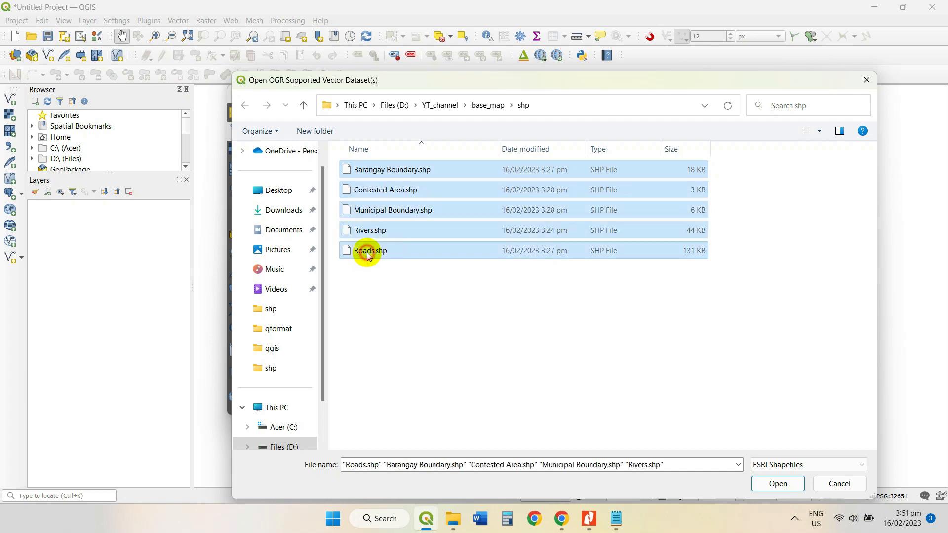
{"action": "left_click", "coordinate": [778, 483]}
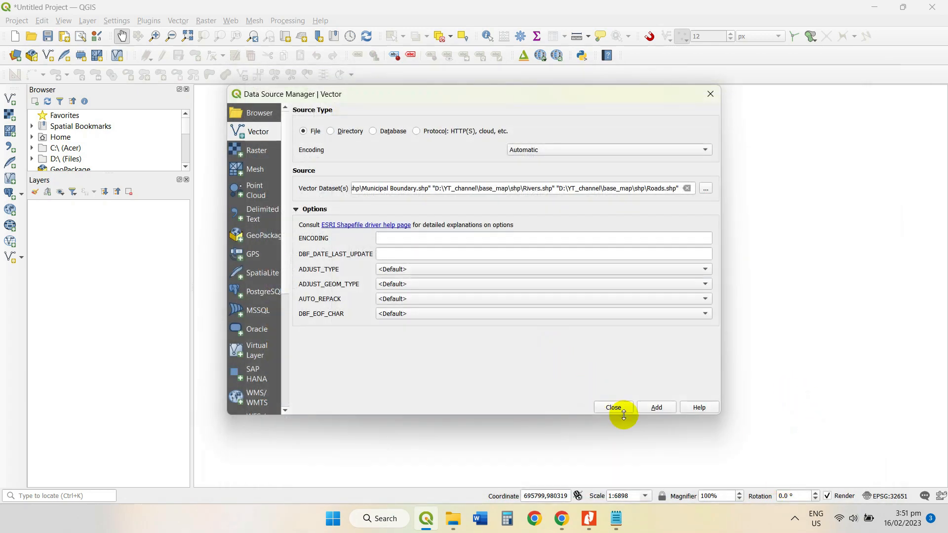
{"action": "left_click", "coordinate": [644, 410]}
{"action": "left_click", "coordinate": [612, 406]}
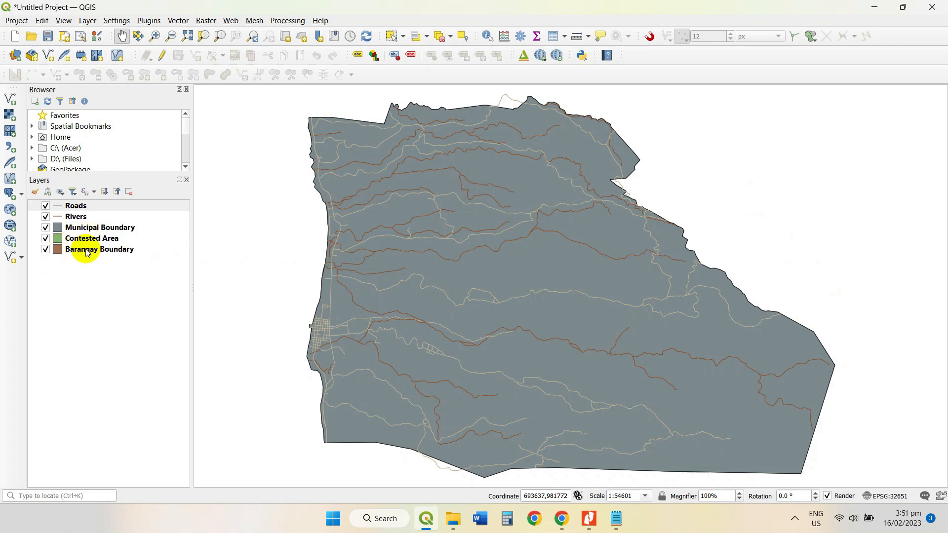
Set the fill style of the Municipal Boundary layer's simple fill to No Brush
{"action": "left_click", "coordinate": [74, 207]}
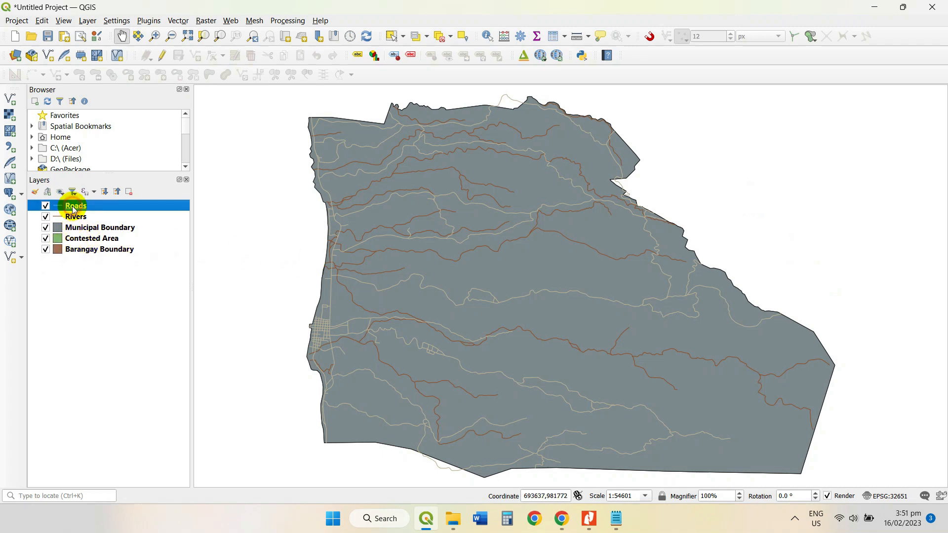
{"action": "double_click", "coordinate": [82, 234]}
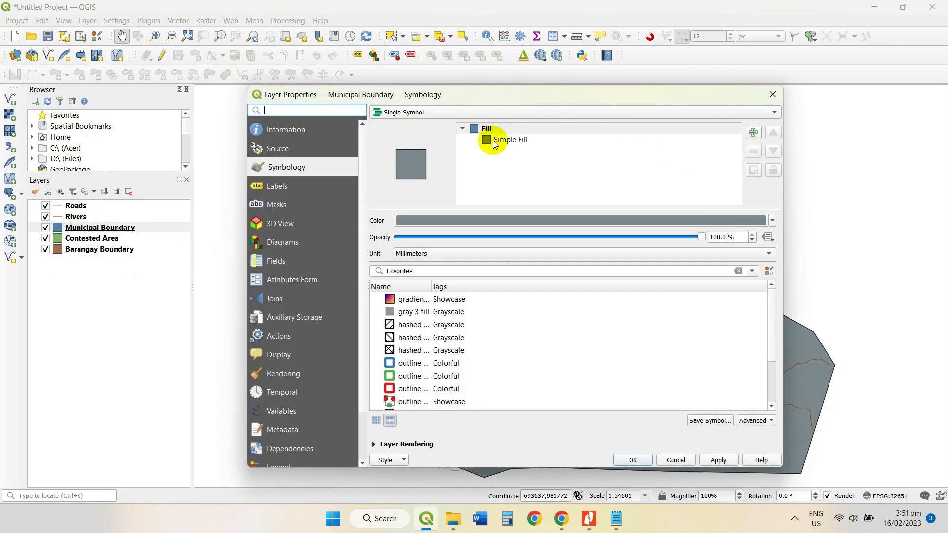
{"action": "left_click", "coordinate": [495, 142]}
{"action": "left_click", "coordinate": [649, 257]}
{"action": "left_click", "coordinate": [614, 271]}
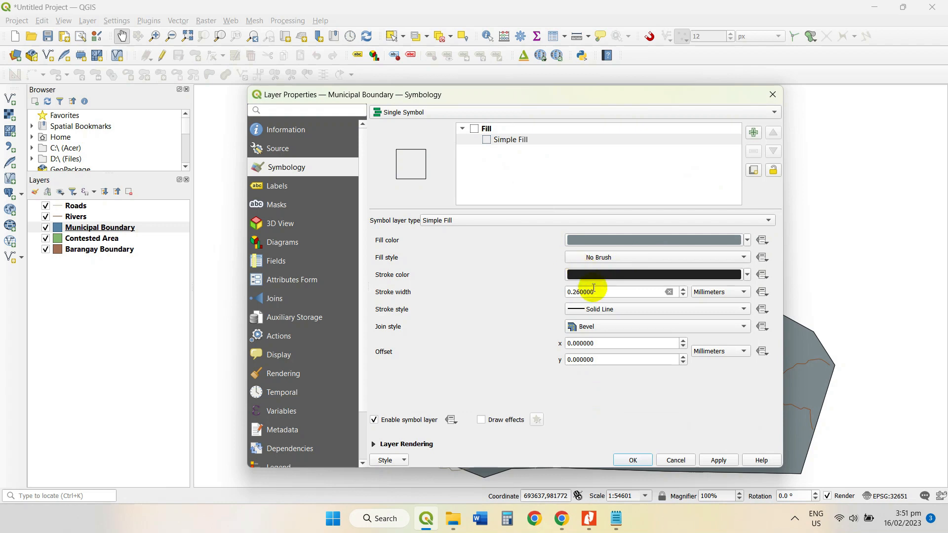
{"action": "left_click", "coordinate": [623, 260]}
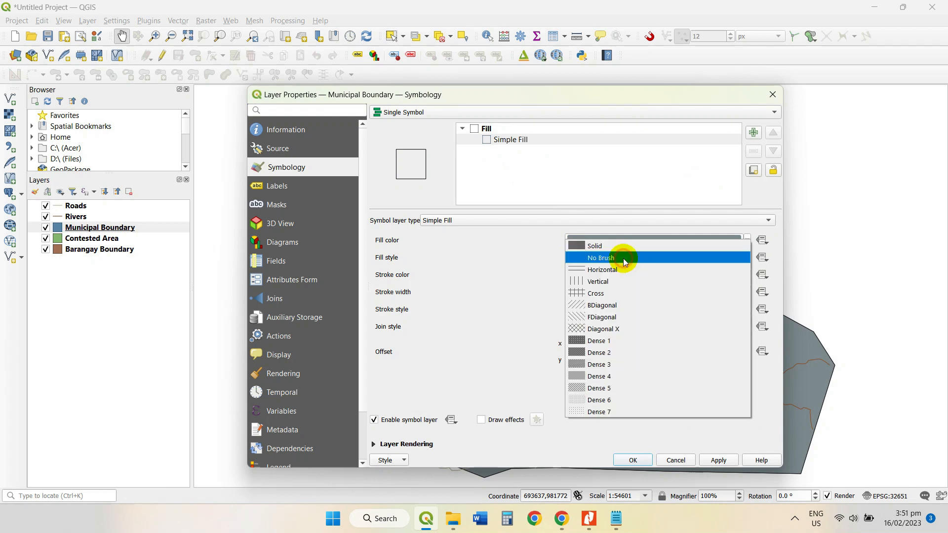
{"action": "left_click", "coordinate": [623, 259]}
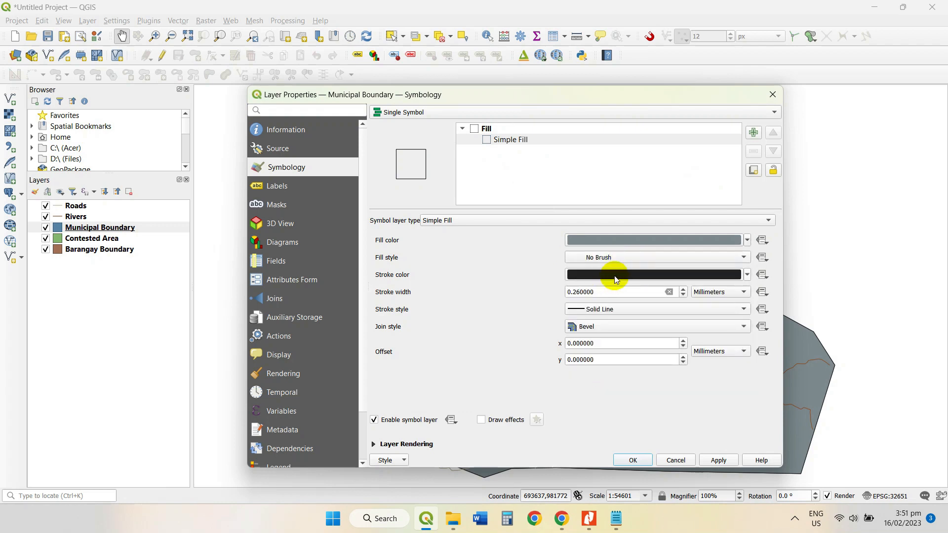
Give the Municipal Boundary outline a Dash Line stroke style and a 0.4 mm stroke width
{"action": "left_click", "coordinate": [599, 309]}
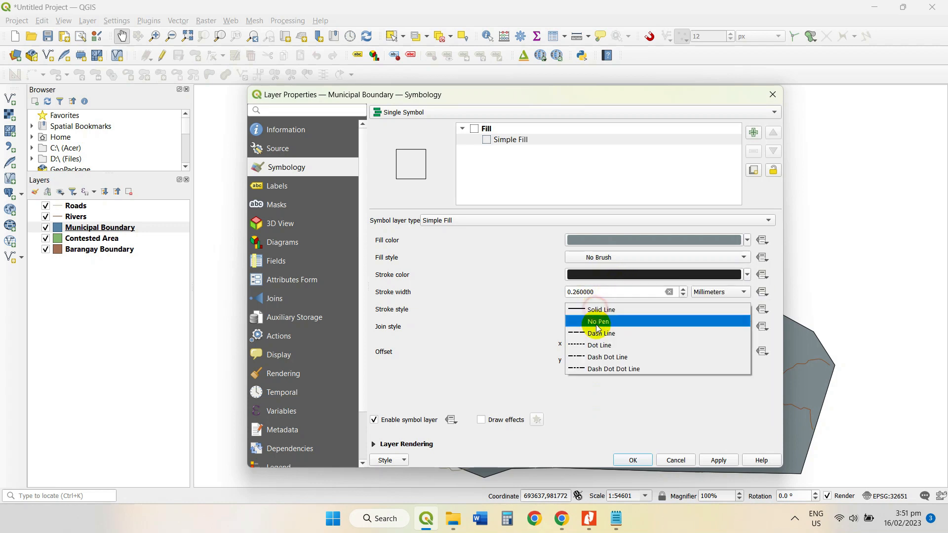
{"action": "left_click", "coordinate": [601, 334]}
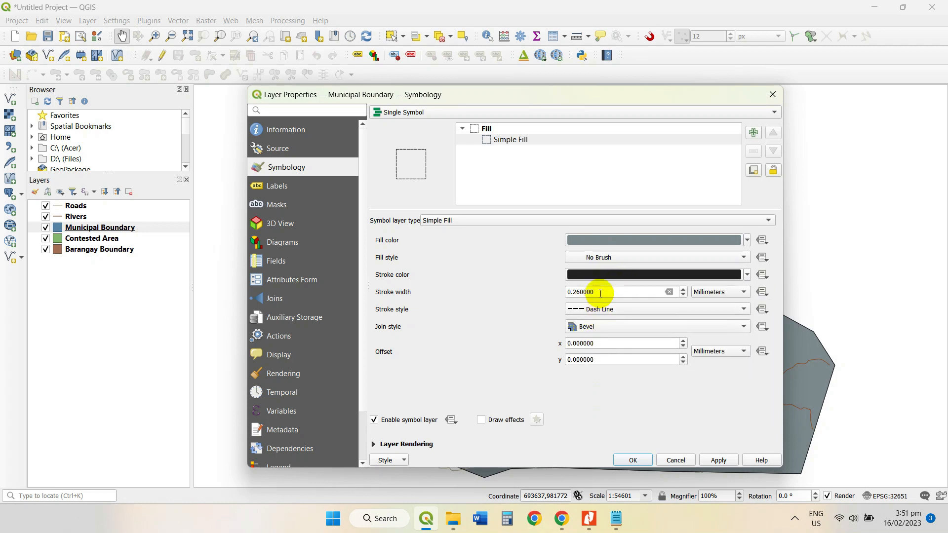
{"action": "left_click_drag", "start_coordinate": [600, 292], "coordinate": [575, 292]}
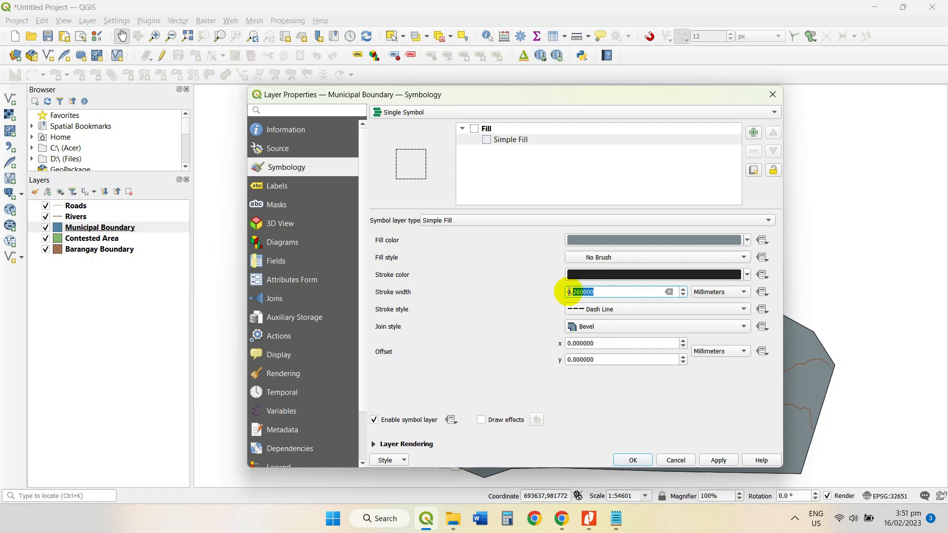
{"action": "type", "text": ".4"}
{"action": "left_click", "coordinate": [718, 463]}
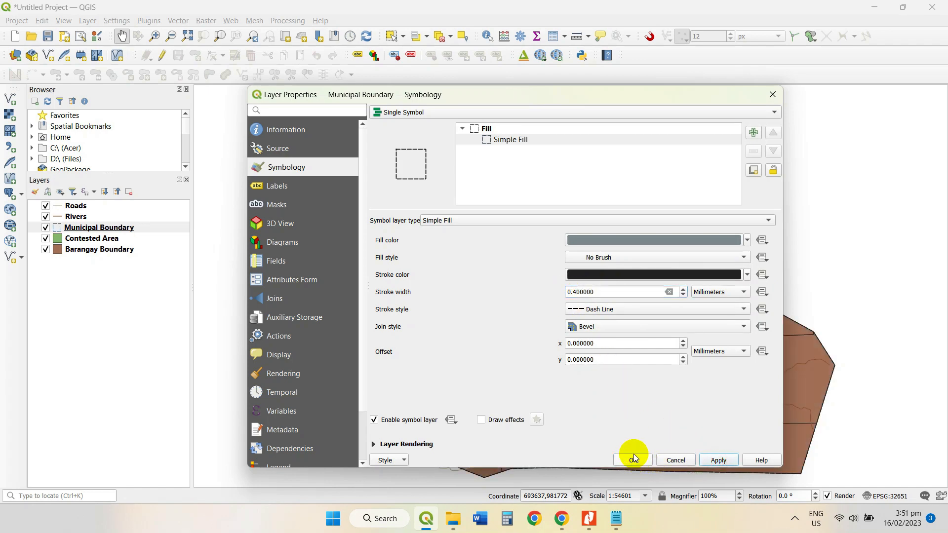
{"action": "left_click", "coordinate": [633, 459]}
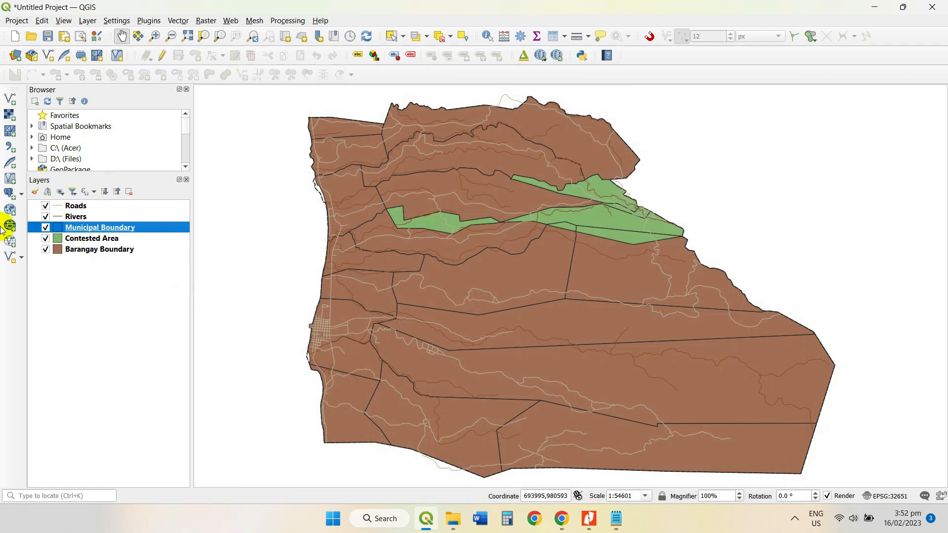
Move the Municipal Boundary layer above Roads and apply a 0.5 mm stroke width to its outline
{"action": "mouse_move", "coordinate": [79, 236]}
{"action": "left_mouse_down"}
{"action": "mouse_move", "coordinate": [75, 201]}
{"action": "mouse_move", "coordinate": [77, 220]}
{"action": "left_mouse_up"}
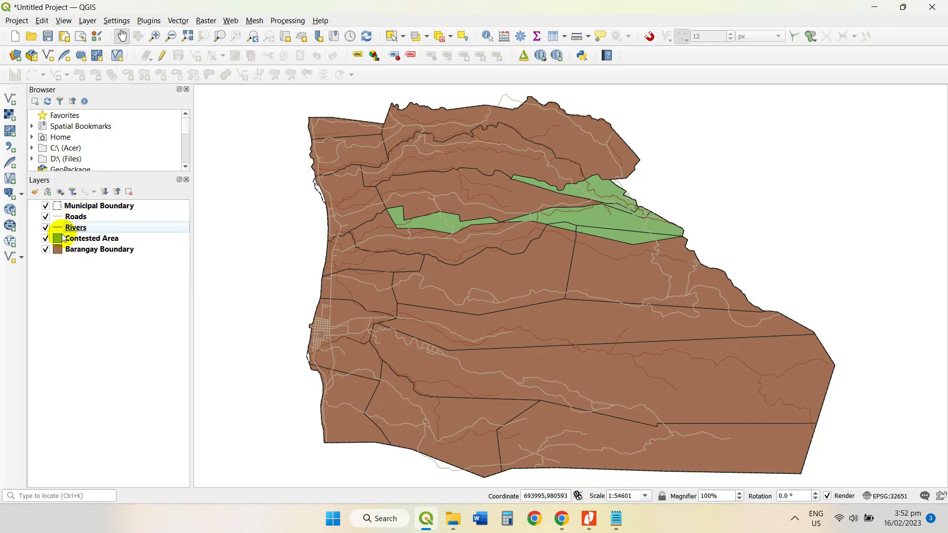
{"action": "double_click", "coordinate": [77, 207]}
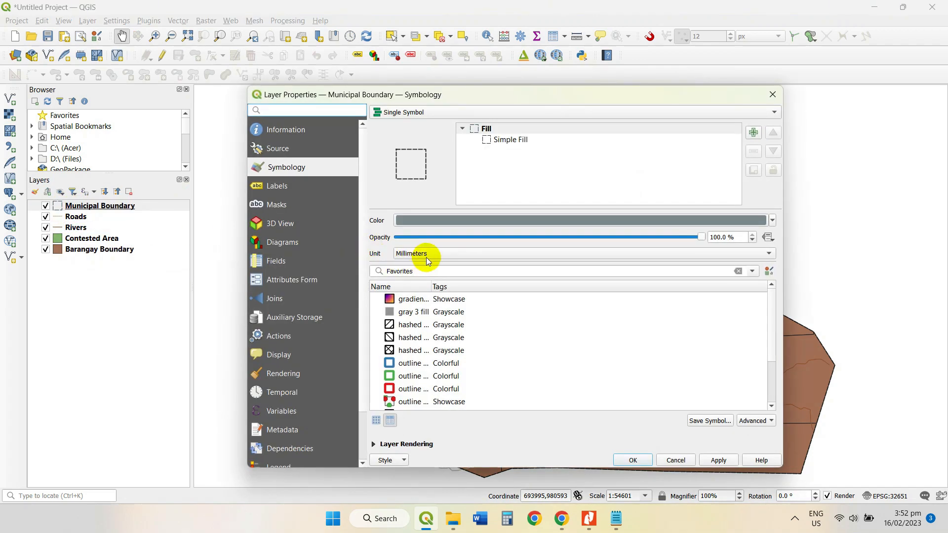
{"action": "left_click", "coordinate": [493, 140]}
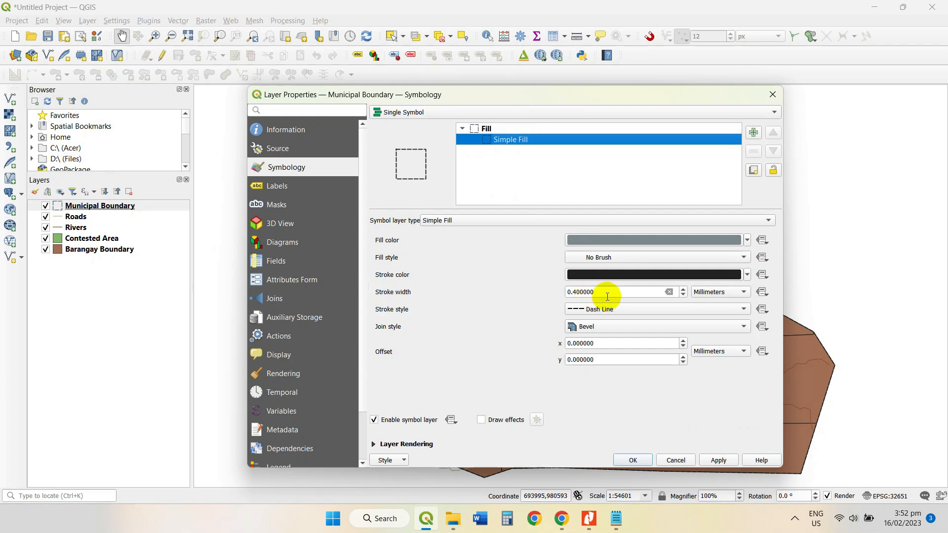
{"action": "left_click_drag", "start_coordinate": [603, 294], "coordinate": [579, 291]}
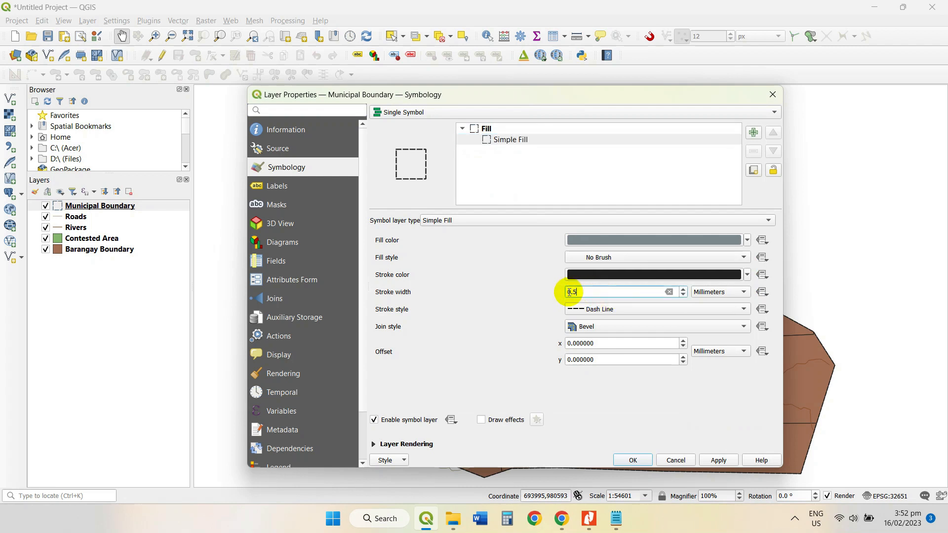
{"action": "left_click", "coordinate": [722, 460]}
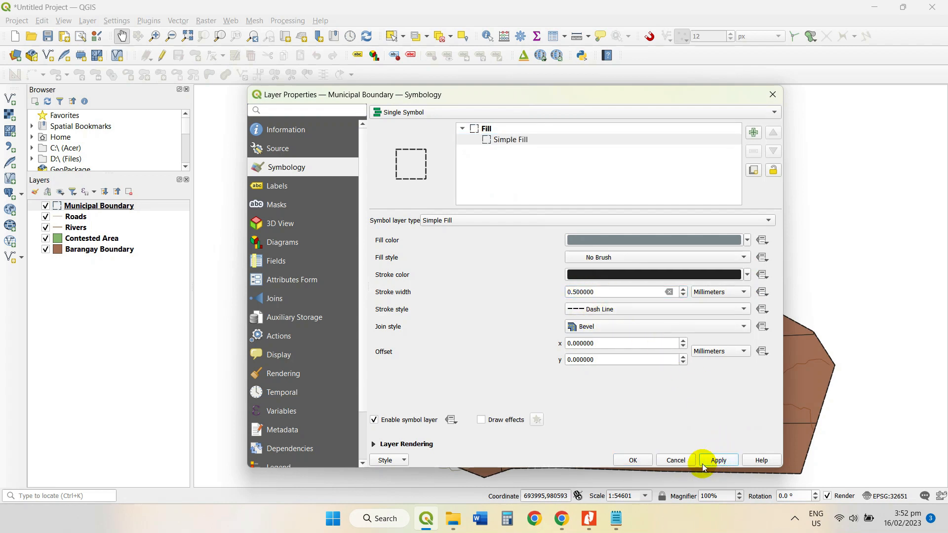
Try a 1 mm stroke width on the Municipal Boundary outline
{"action": "left_click_drag", "start_coordinate": [598, 291], "coordinate": [545, 282]}
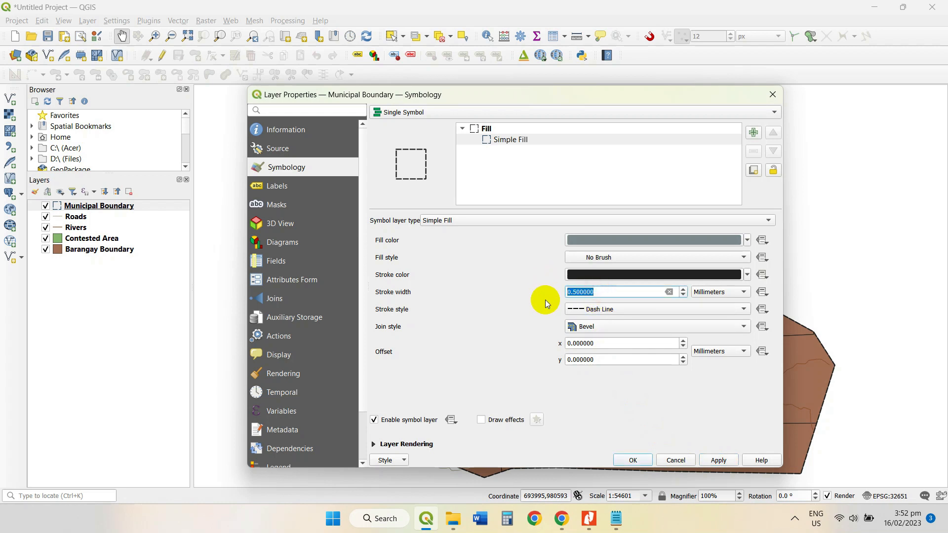
{"action": "type", "text": "1"}
{"action": "left_click", "coordinate": [711, 463]}
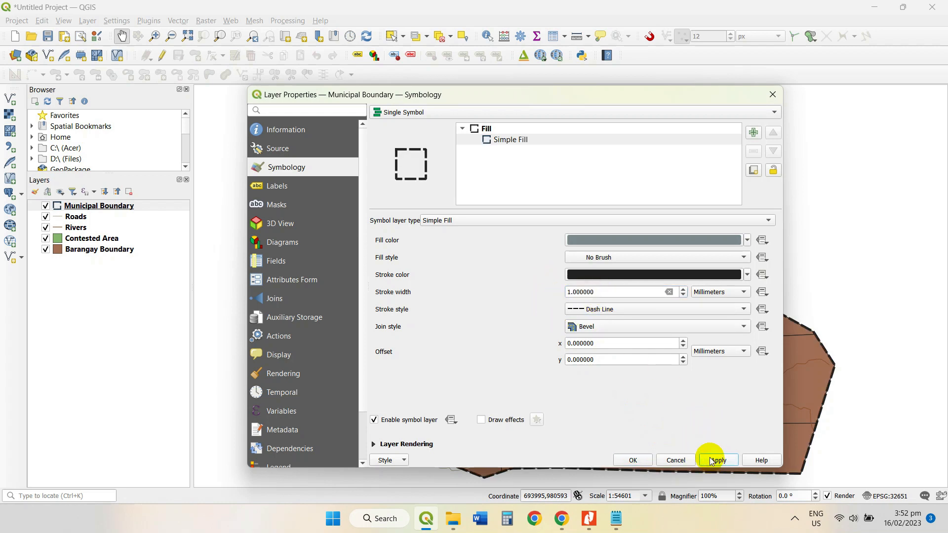
Set the Municipal Boundary's stroke width to 0.7 mm and accept the layer properties
{"action": "left_click_drag", "start_coordinate": [592, 291], "coordinate": [552, 286]}
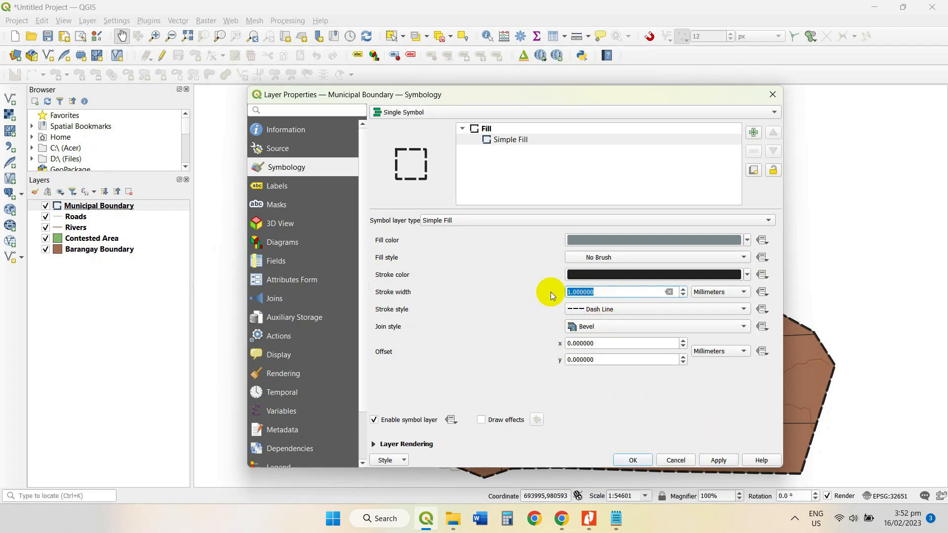
{"action": "type", "text": "0"}
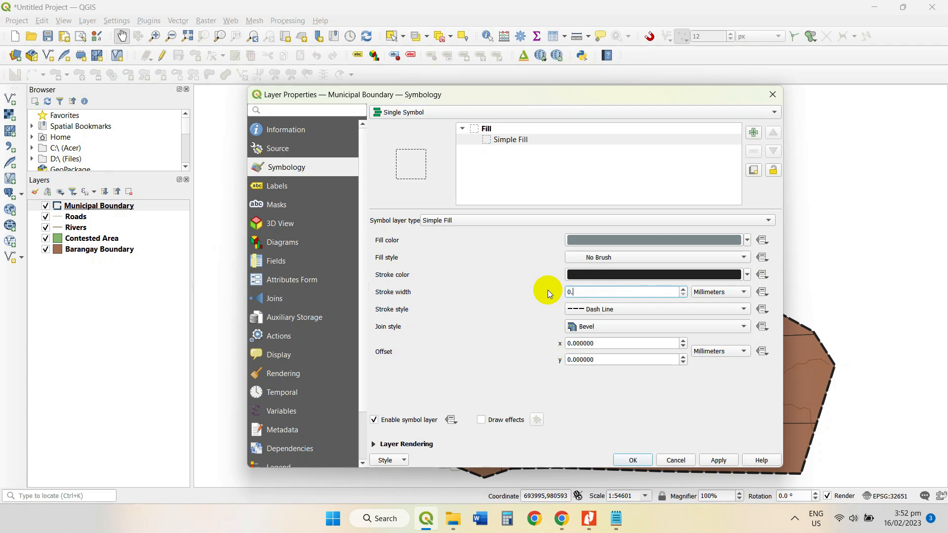
{"action": "type", "text": ".7"}
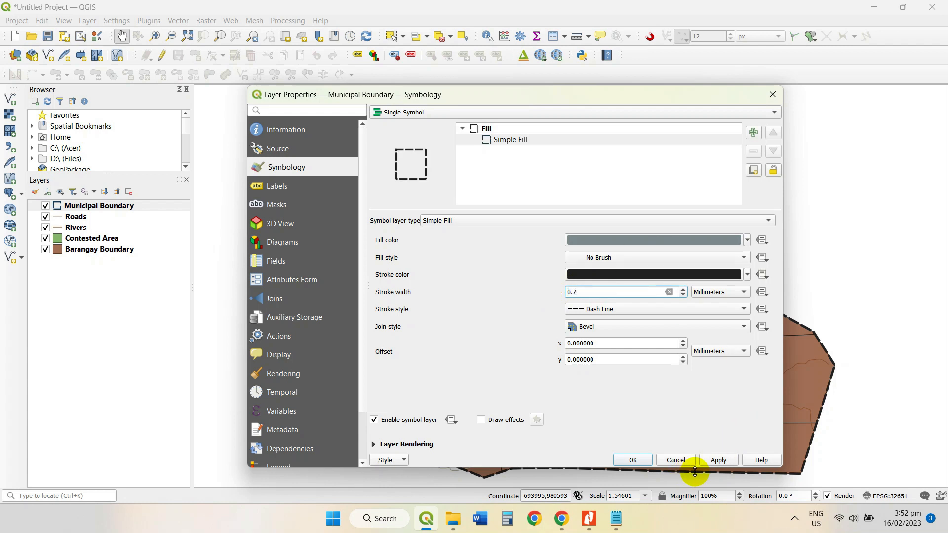
{"action": "left_click", "coordinate": [635, 460]}
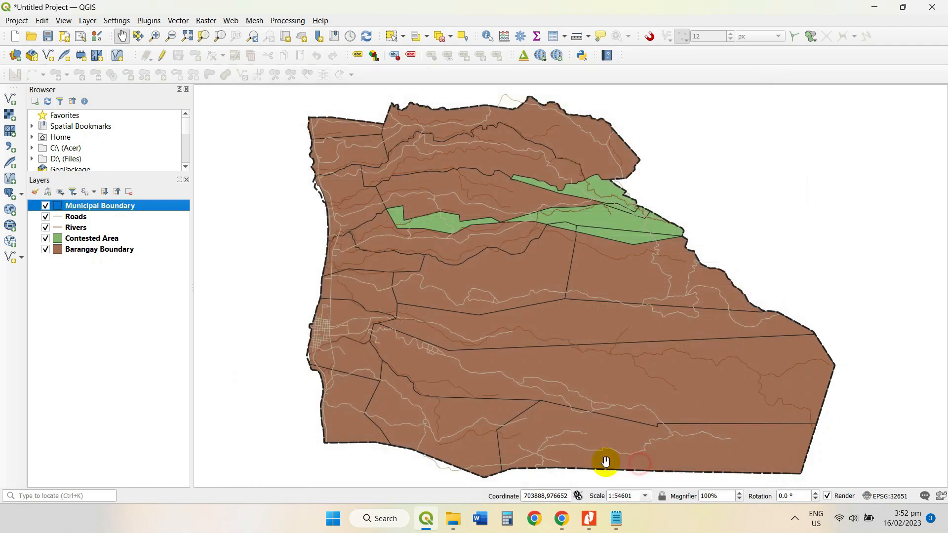
Set the fill style of the Contested Area layer's simple fill to BDiagonal
{"action": "double_click", "coordinate": [77, 241]}
{"action": "left_click", "coordinate": [499, 140]}
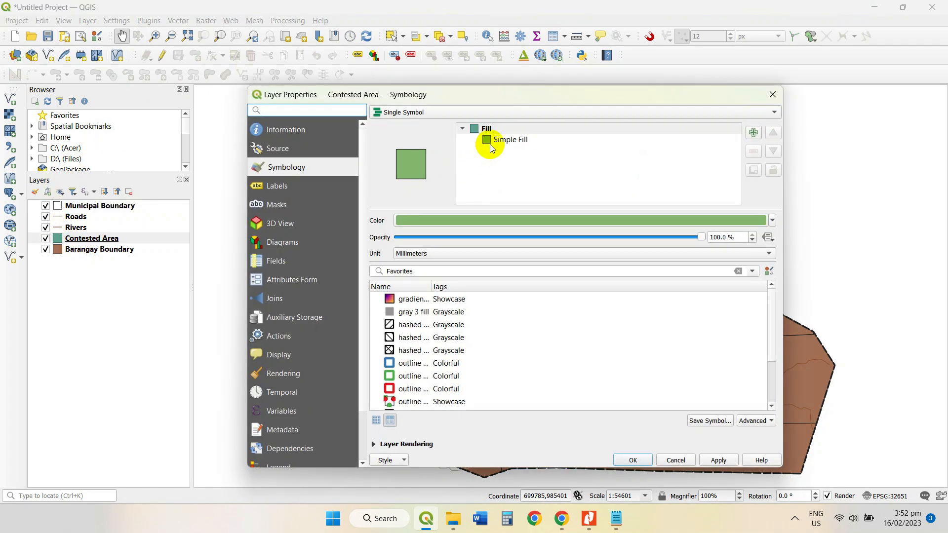
{"action": "left_click", "coordinate": [603, 261]}
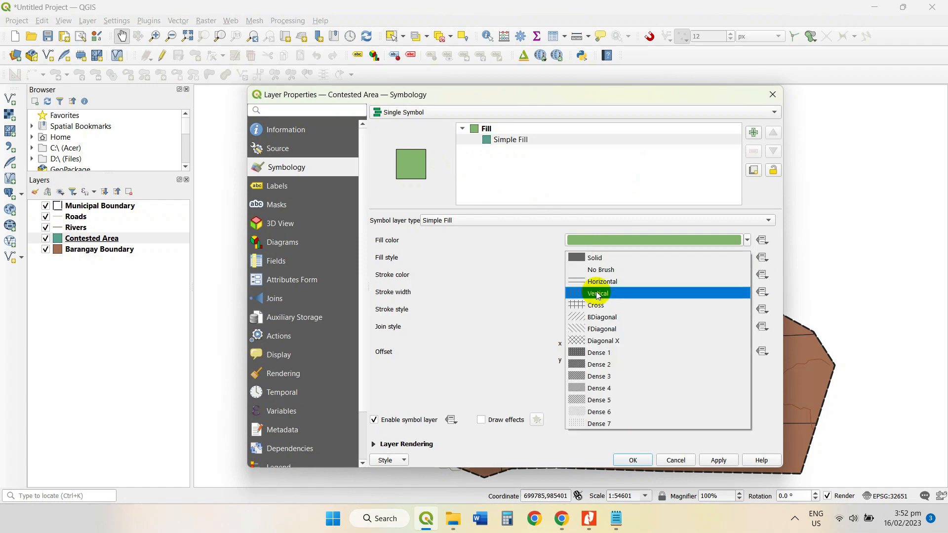
{"action": "left_click", "coordinate": [598, 309]}
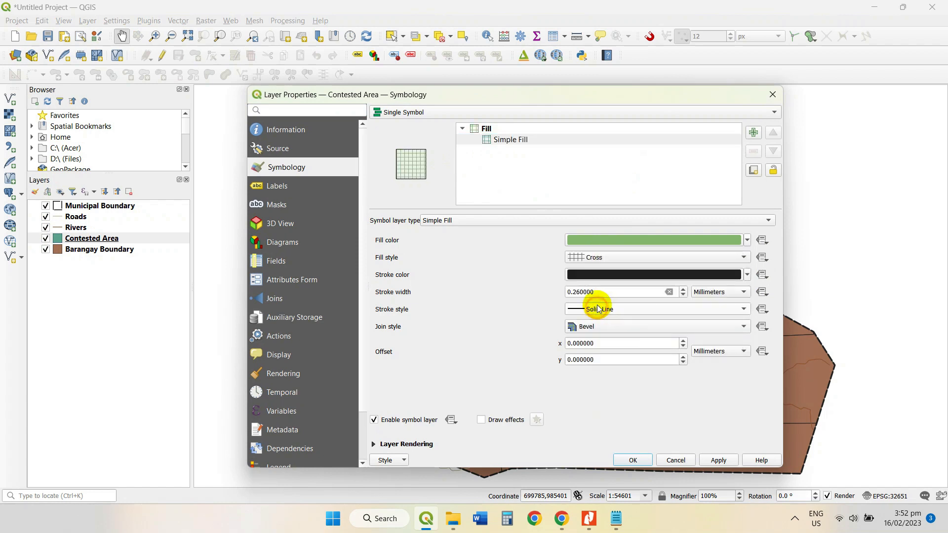
{"action": "left_click", "coordinate": [624, 256]}
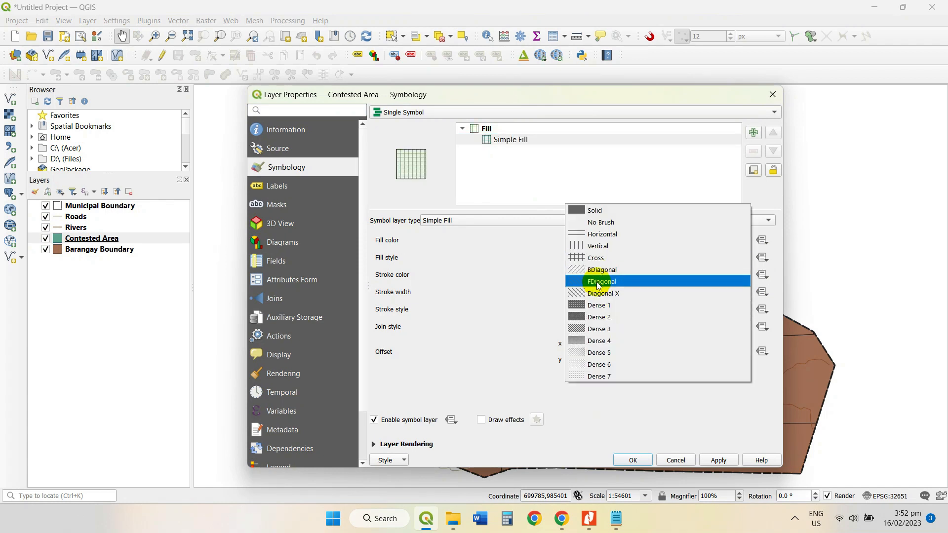
{"action": "left_click", "coordinate": [599, 271]}
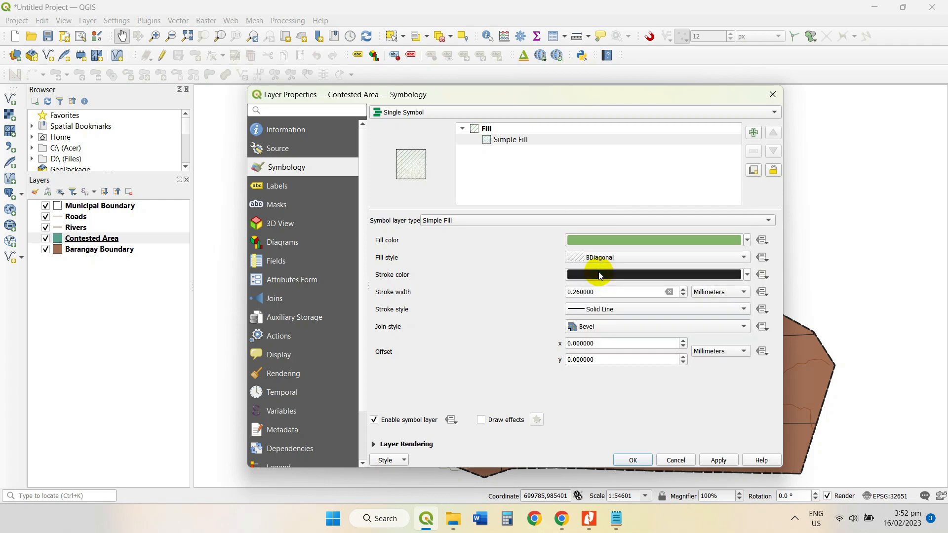
Change the Contested Area layer's fill color to black and apply the symbology
{"action": "left_click", "coordinate": [668, 241]}
{"action": "left_click", "coordinate": [573, 223]}
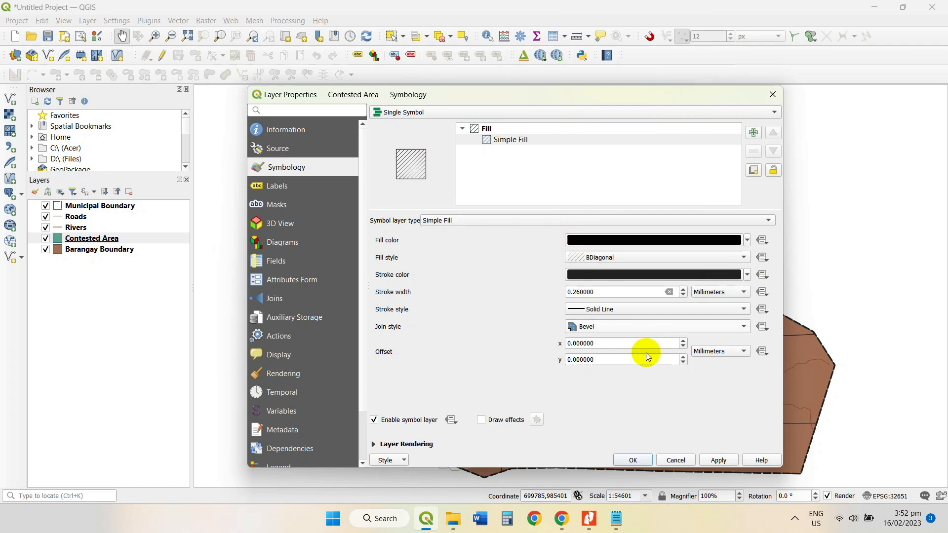
{"action": "left_click", "coordinate": [720, 461]}
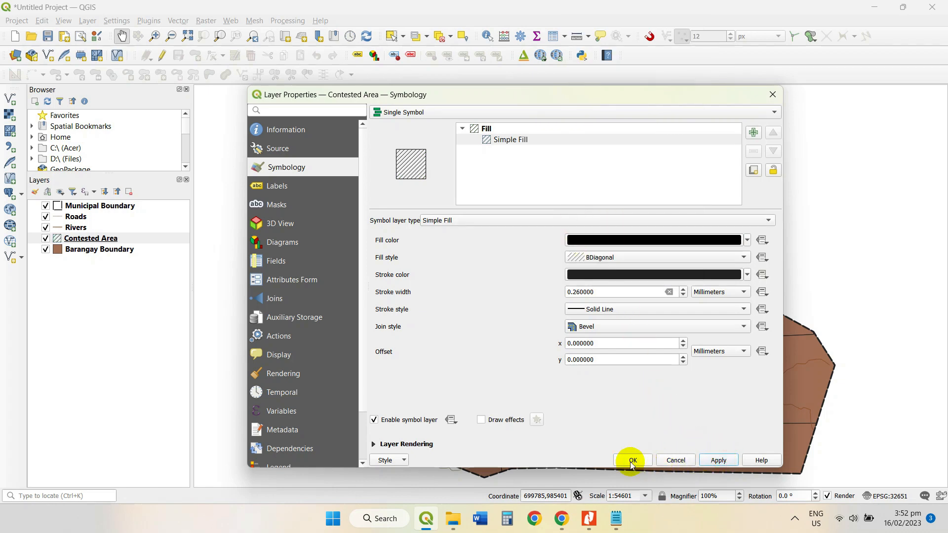
Accept the Contested Area layer properties and highlight instruction 3 about saving changes as default in the Notepad notes
{"action": "left_click", "coordinate": [633, 461]}
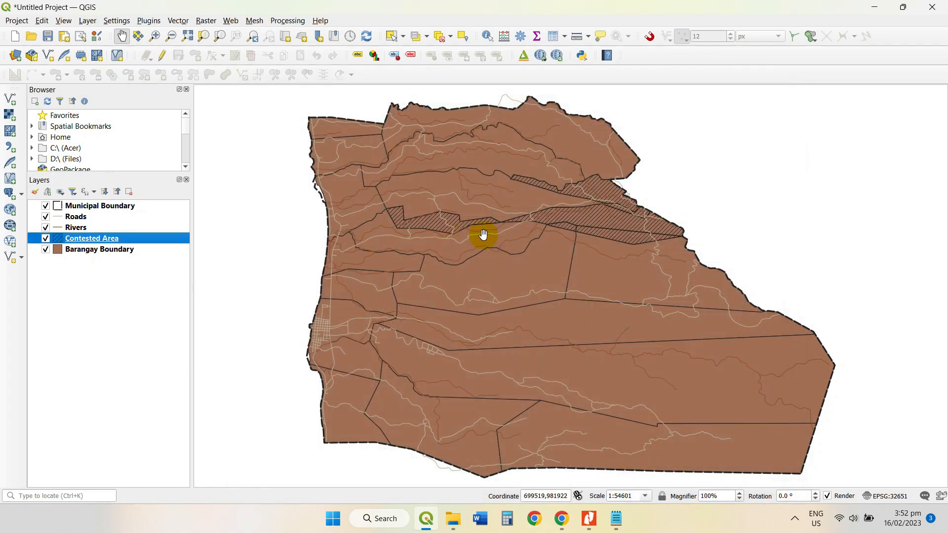
{"action": "right_click", "coordinate": [82, 208]}
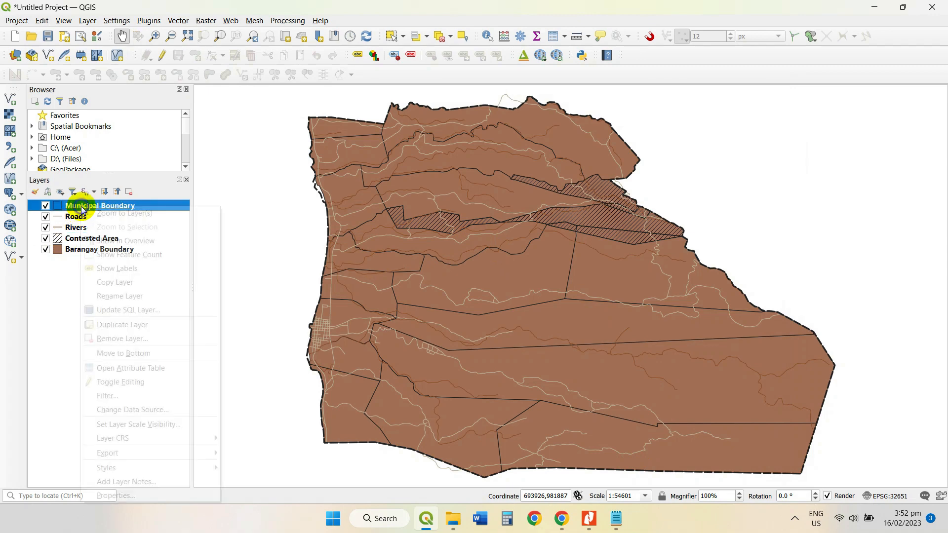
{"action": "left_click", "coordinate": [616, 519]}
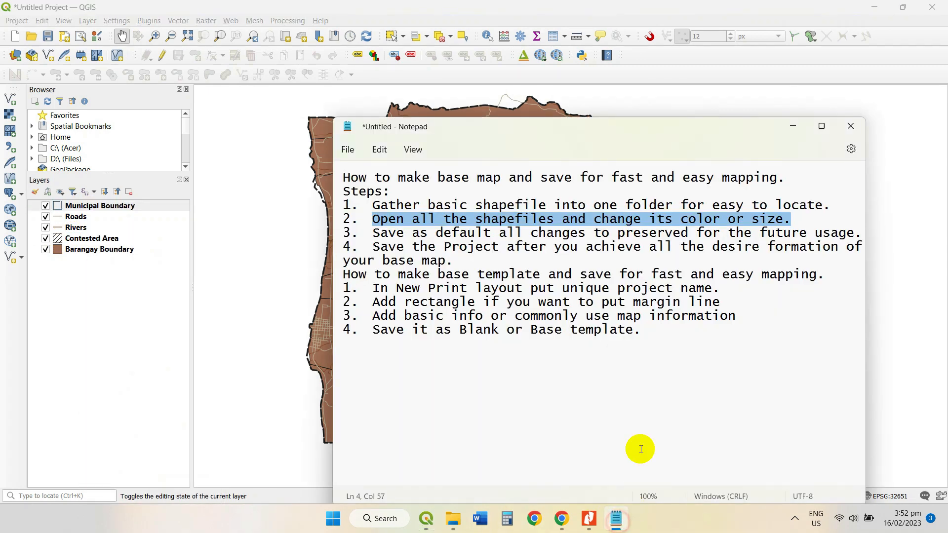
{"action": "left_click_drag", "start_coordinate": [370, 235], "coordinate": [856, 234]}
{"action": "left_click", "coordinate": [800, 127]}
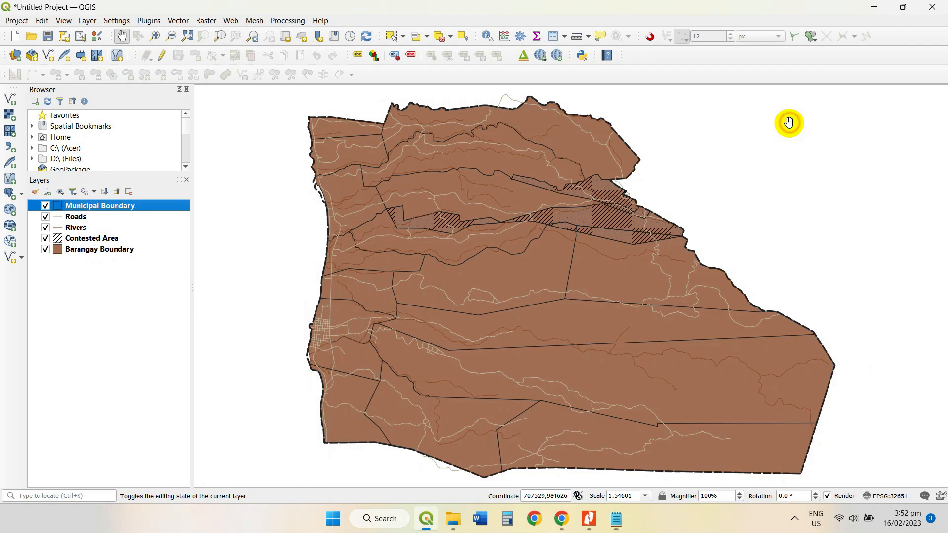
Save the Municipal Boundary layer's current style as its default and accept the layer properties
{"action": "right_click", "coordinate": [105, 206]}
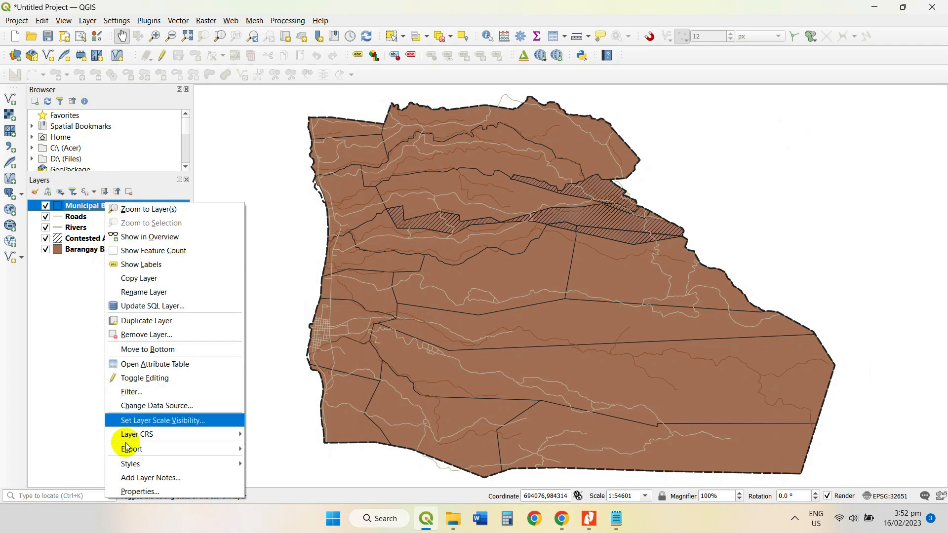
{"action": "left_click", "coordinate": [139, 492]}
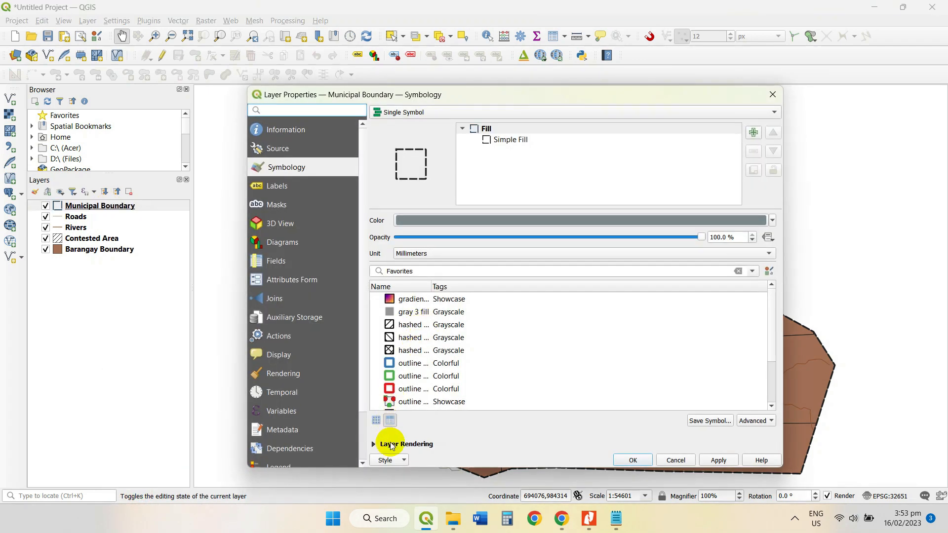
{"action": "left_click", "coordinate": [406, 462]}
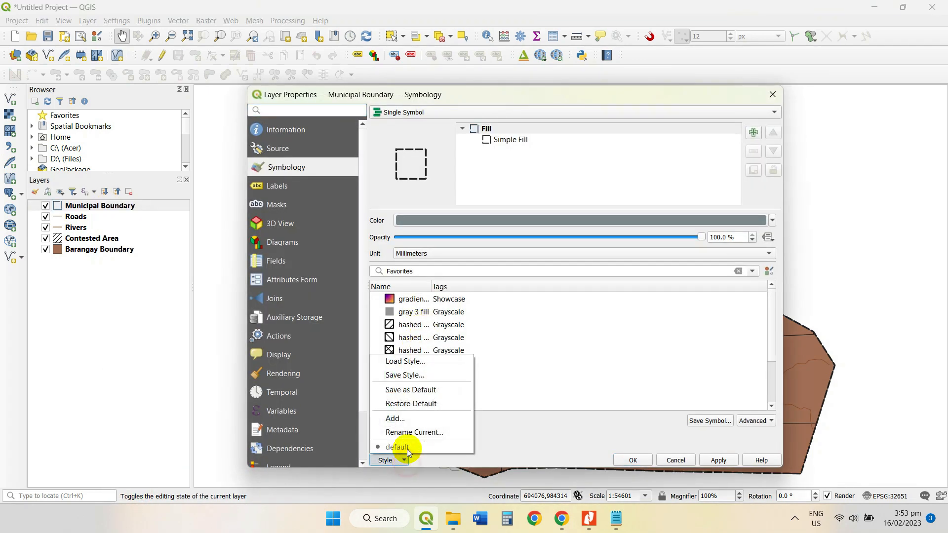
{"action": "left_click", "coordinate": [411, 390]}
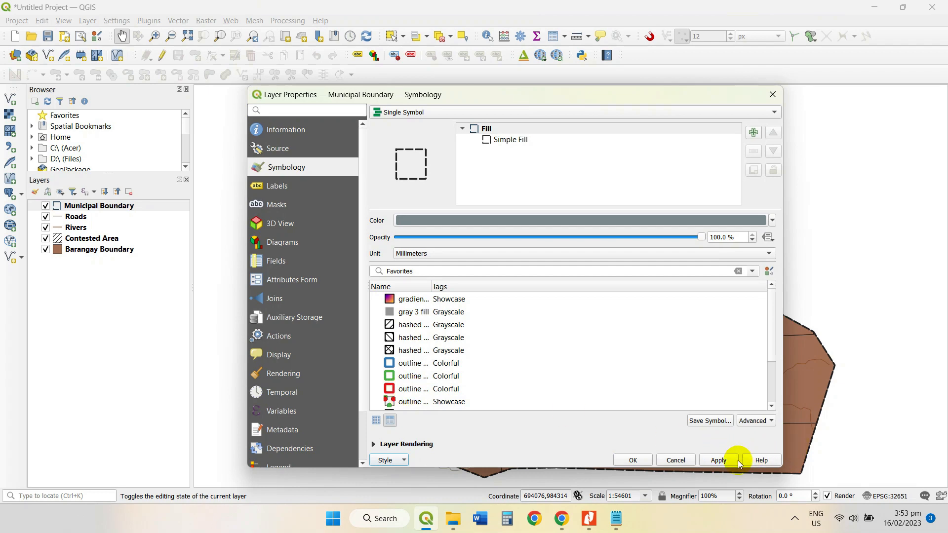
{"action": "left_click", "coordinate": [718, 461]}
{"action": "left_click", "coordinate": [633, 460]}
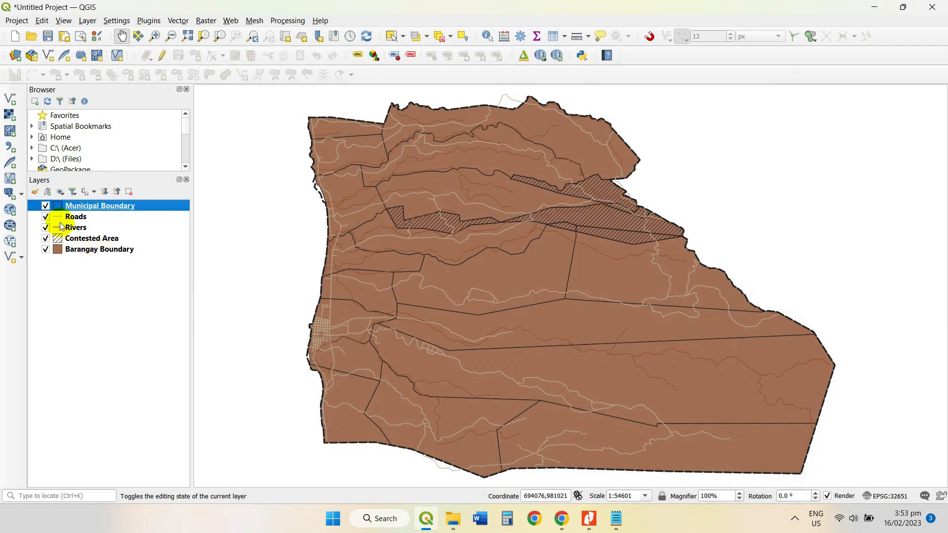
Save the Contested Area layer's hatched style as its default and accept the layer properties
{"action": "left_click", "coordinate": [75, 239]}
{"action": "right_click", "coordinate": [79, 240]}
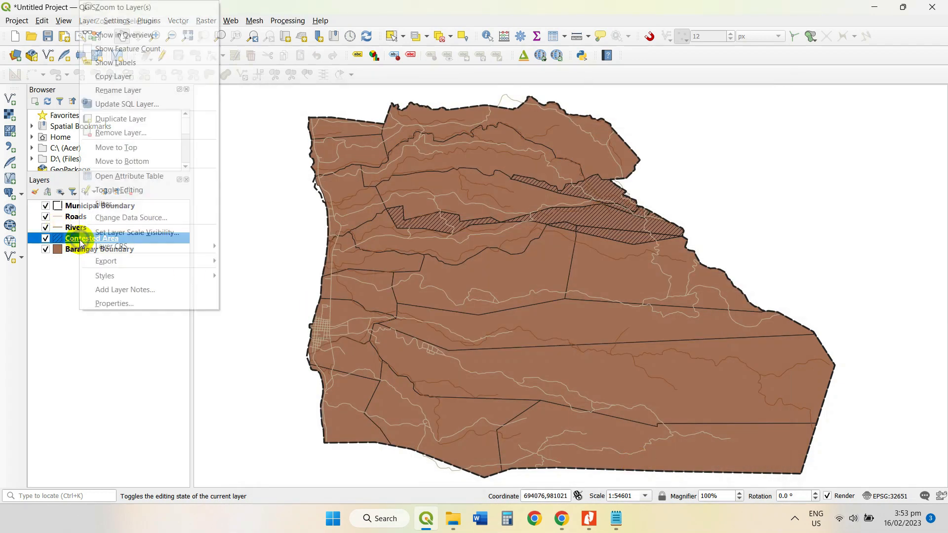
{"action": "left_click", "coordinate": [112, 309]}
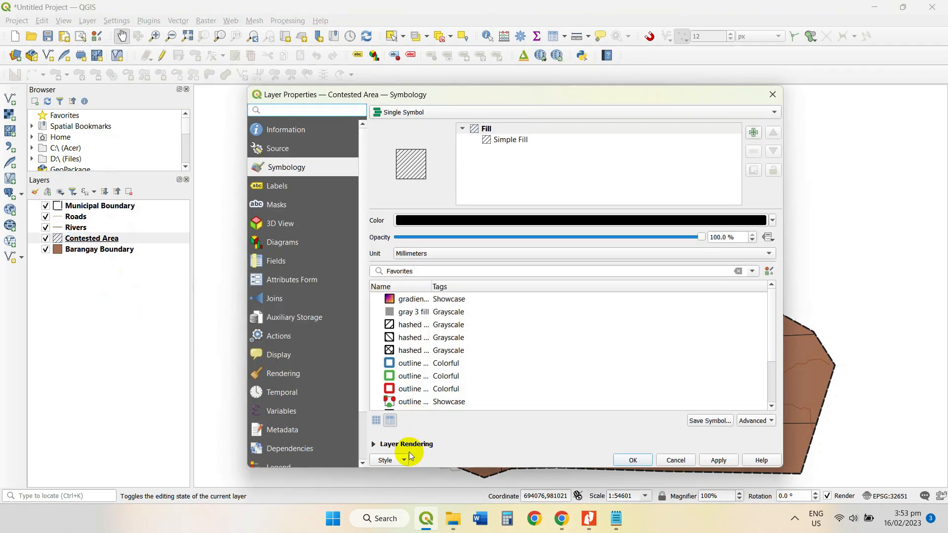
{"action": "left_click", "coordinate": [406, 460]}
{"action": "left_click", "coordinate": [395, 389]}
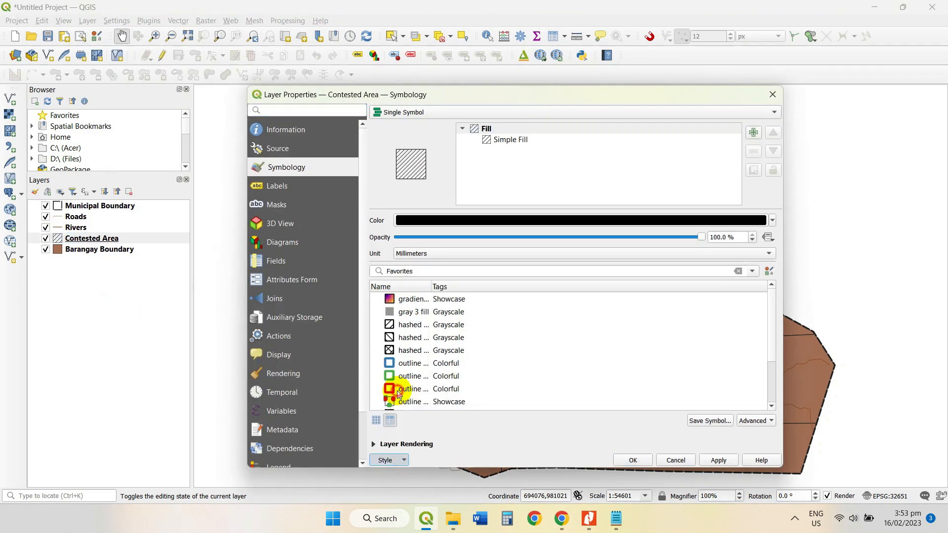
{"action": "left_click", "coordinate": [633, 461]}
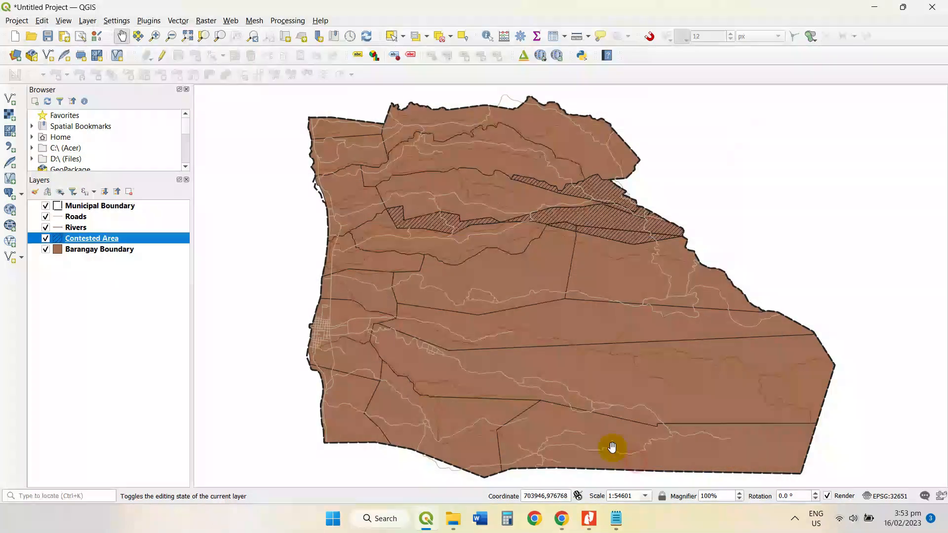
Set the Barangay Boundary's simple fill to No Brush with a Dot Line stroke style
{"action": "right_click", "coordinate": [93, 254]}
{"action": "left_click", "coordinate": [121, 290]}
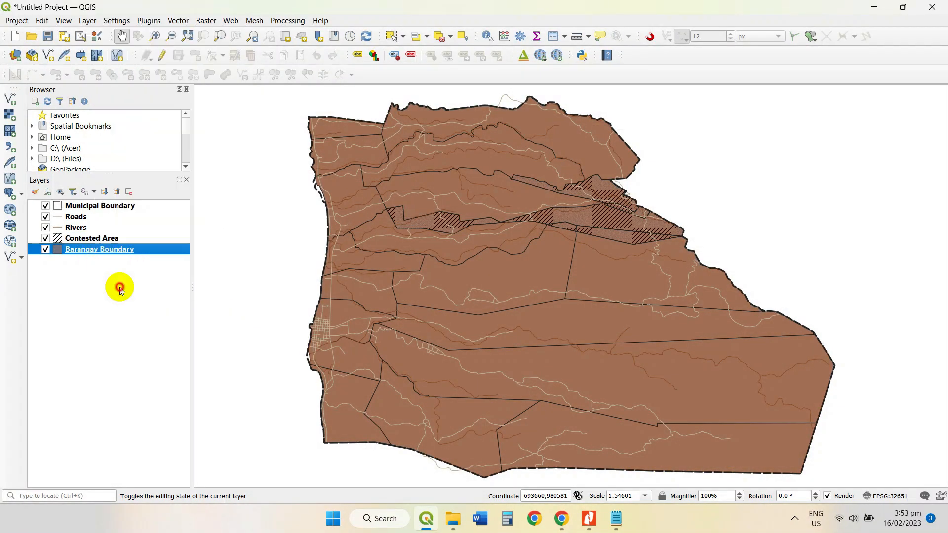
{"action": "left_click", "coordinate": [516, 147]}
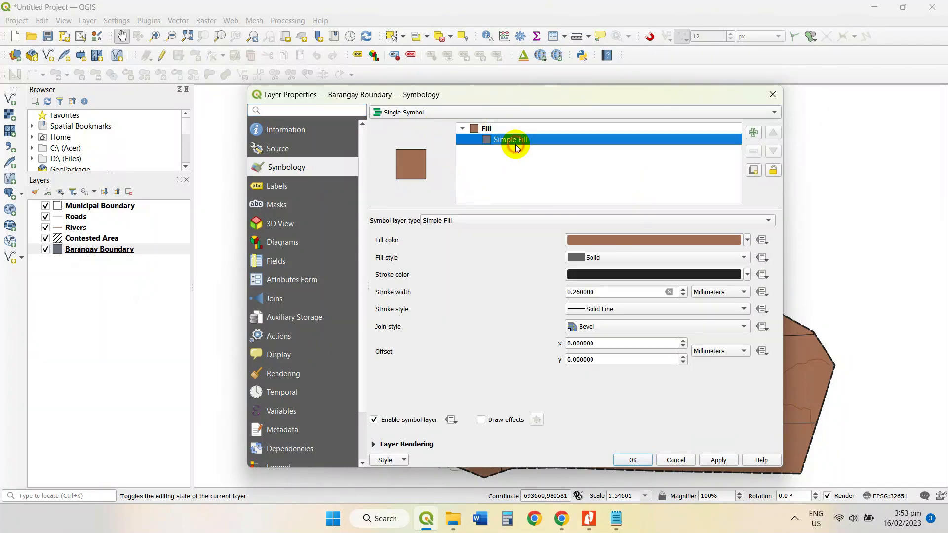
{"action": "left_click", "coordinate": [611, 256]}
{"action": "left_click", "coordinate": [609, 269]}
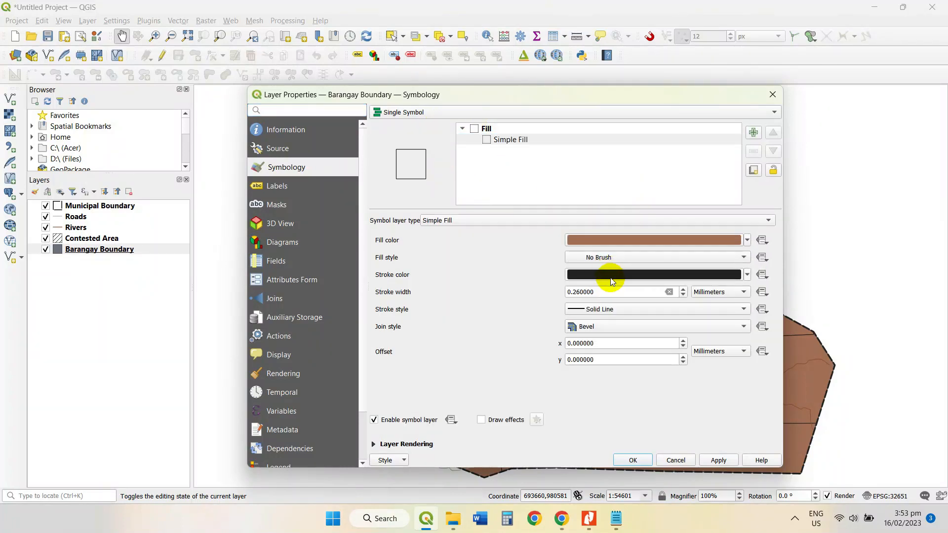
{"action": "left_click", "coordinate": [609, 312]}
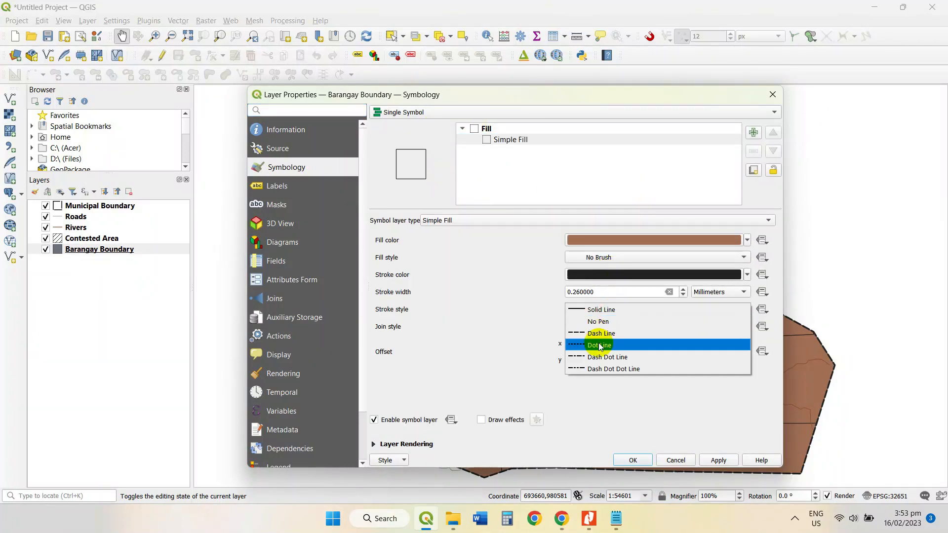
{"action": "left_click", "coordinate": [598, 342]}
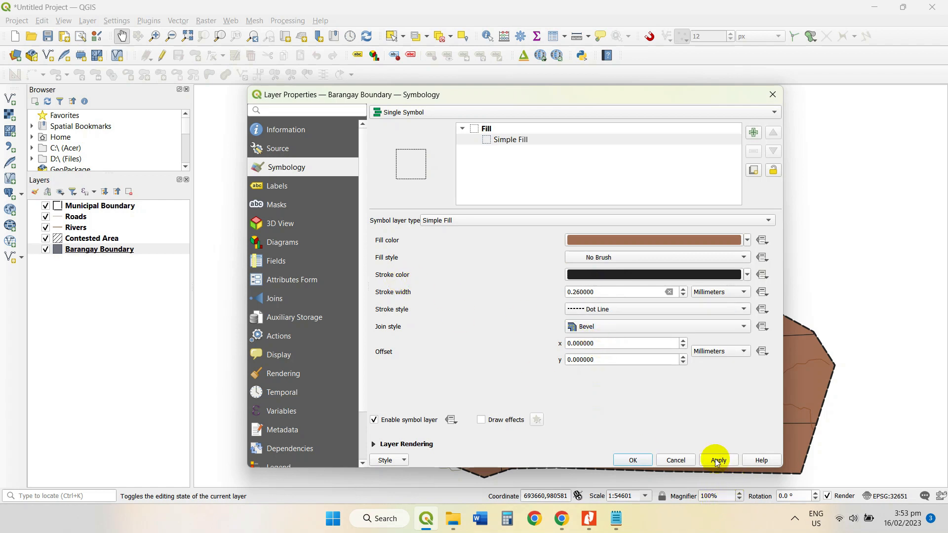
Save the Barangay Boundary's style as default, apply it and accept the layer properties
{"action": "left_click", "coordinate": [395, 460]}
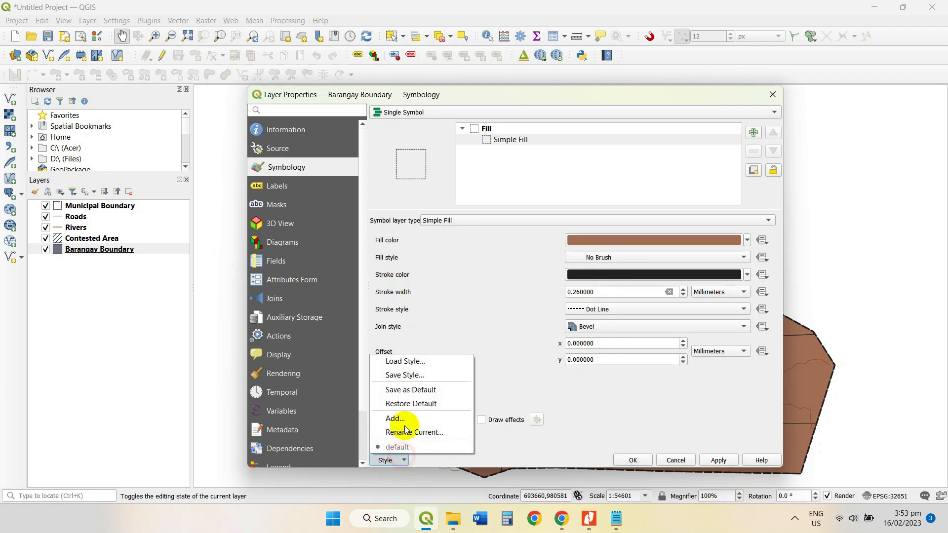
{"action": "left_click", "coordinate": [413, 390]}
{"action": "left_click", "coordinate": [714, 459]}
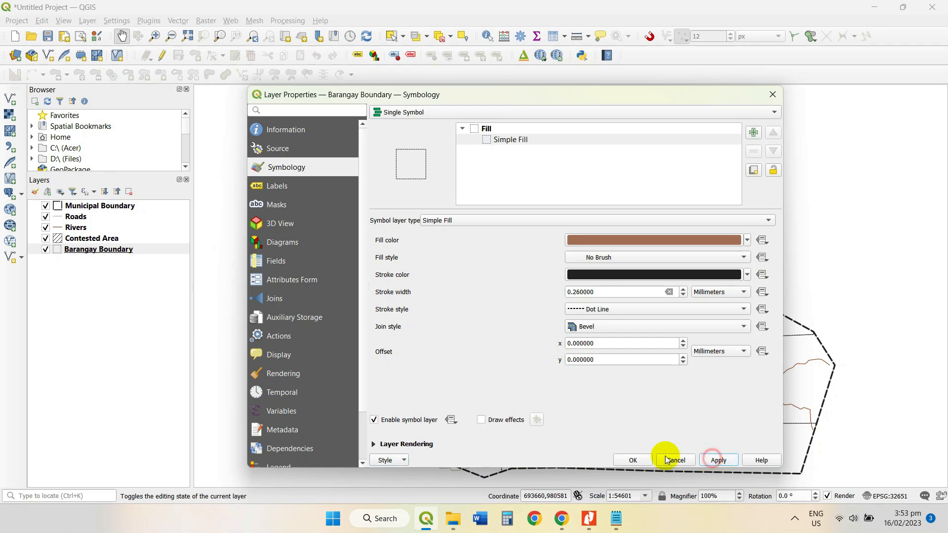
{"action": "left_click", "coordinate": [632, 460]}
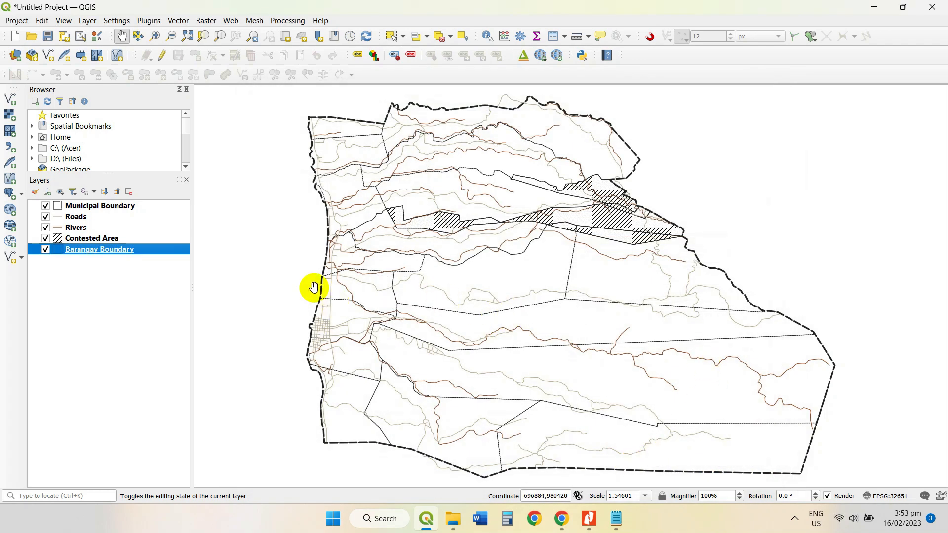
Enable Single Labels on the Barangay Boundary layer, using the Barangay field as the label value
{"action": "right_click", "coordinate": [102, 250]}
{"action": "left_click", "coordinate": [148, 291]}
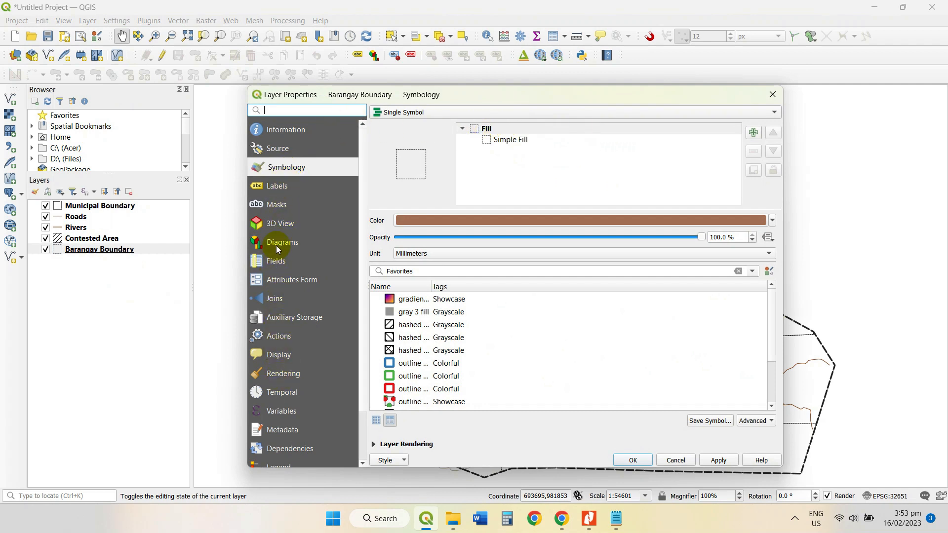
{"action": "left_click", "coordinate": [278, 190]}
{"action": "left_click", "coordinate": [407, 117]}
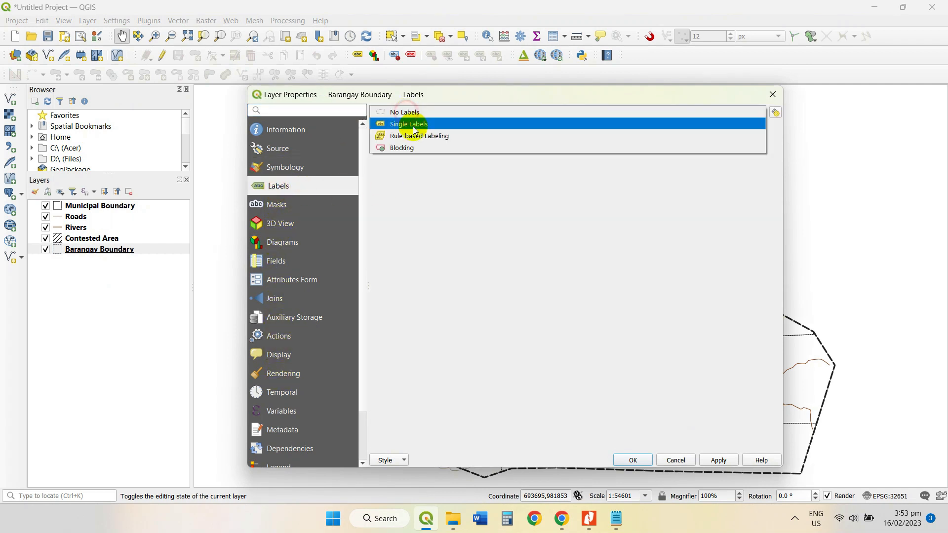
{"action": "left_click", "coordinate": [414, 125]}
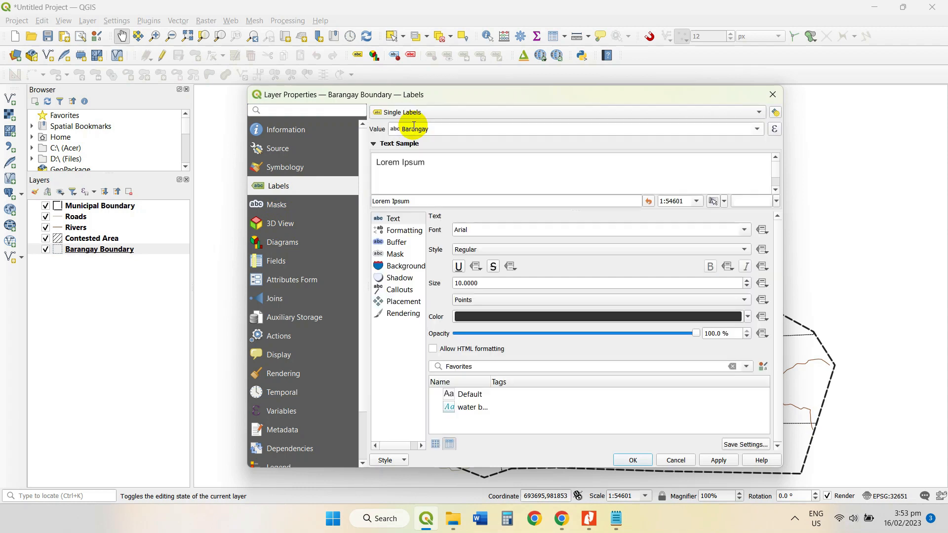
{"action": "left_click", "coordinate": [758, 130]}
{"action": "left_click", "coordinate": [429, 157]}
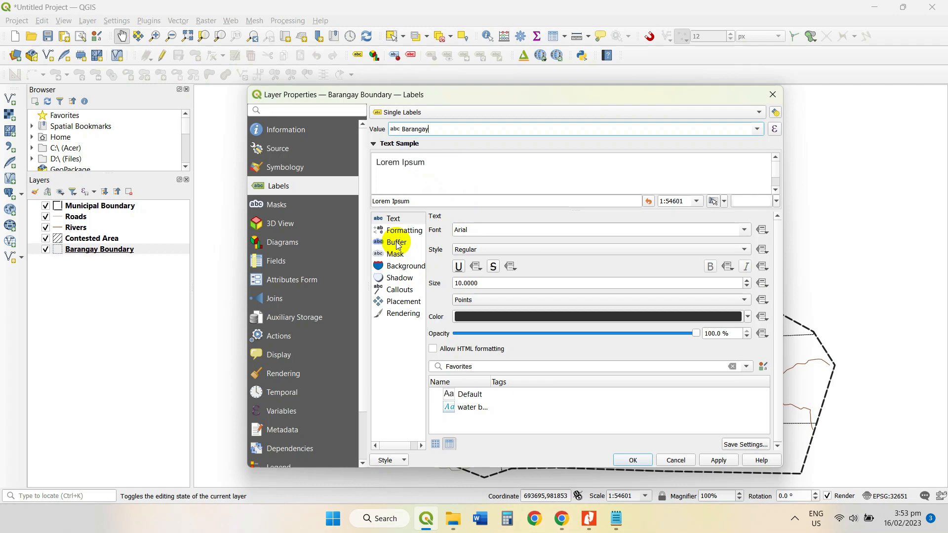
Turn on the text buffer for the Barangay Boundary labels and accept the layer properties
{"action": "left_click", "coordinate": [483, 285]}
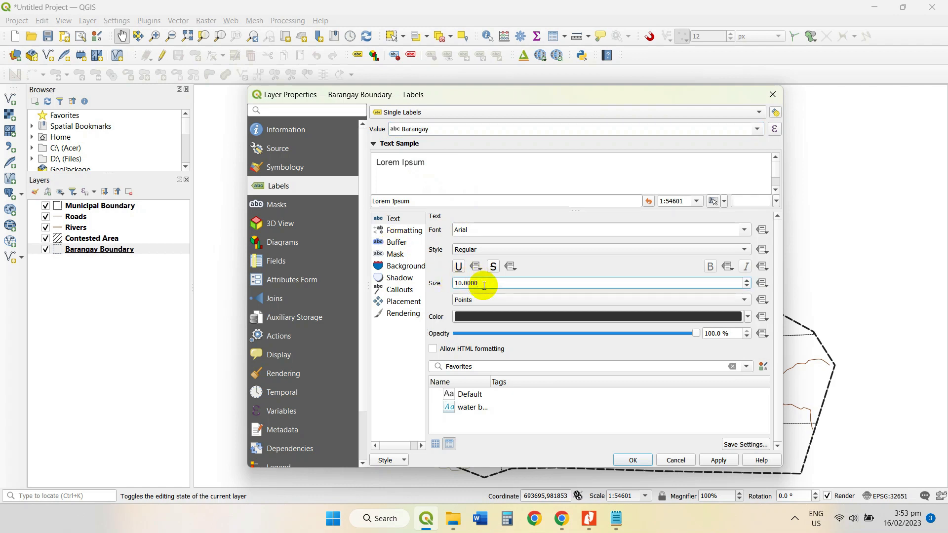
{"action": "left_click", "coordinate": [386, 244]}
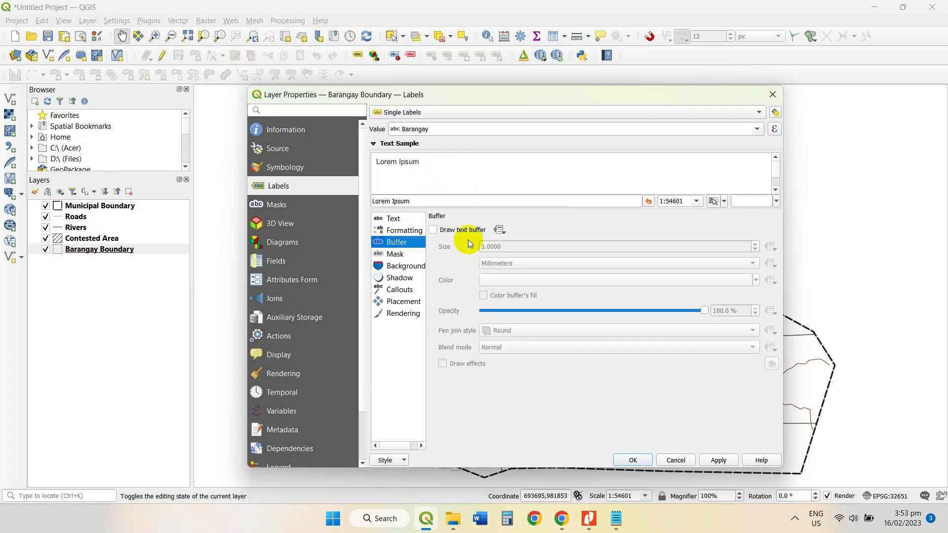
{"action": "left_click", "coordinate": [433, 231]}
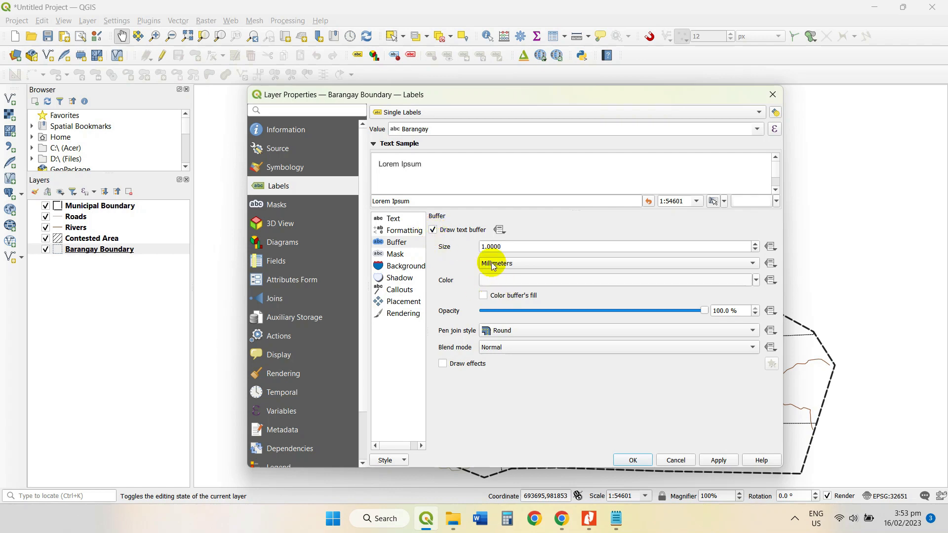
{"action": "left_click", "coordinate": [634, 460]}
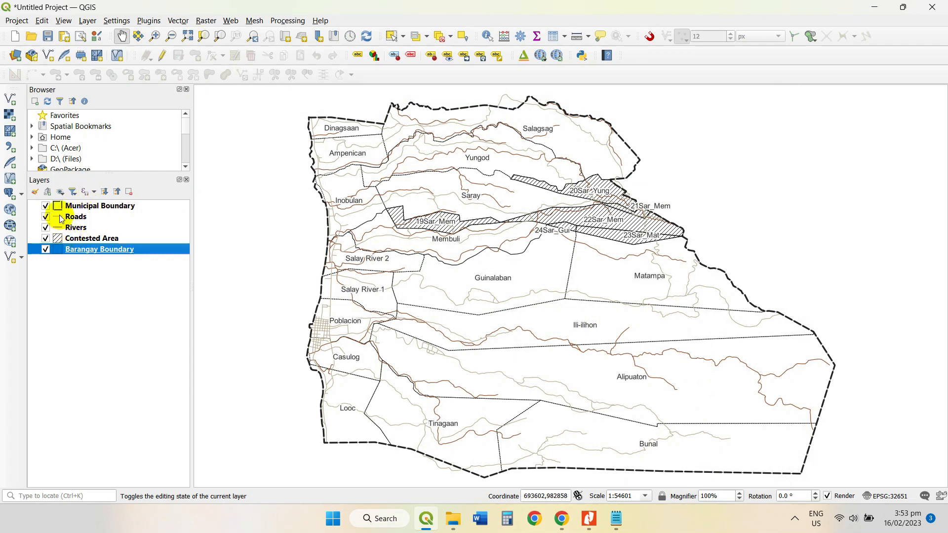
Set the Municipal Boundary's fill style to Solid, apply it, and move the properties dialog aside to expose the labels on the map
{"action": "left_click", "coordinate": [87, 207]}
{"action": "right_click", "coordinate": [87, 210]}
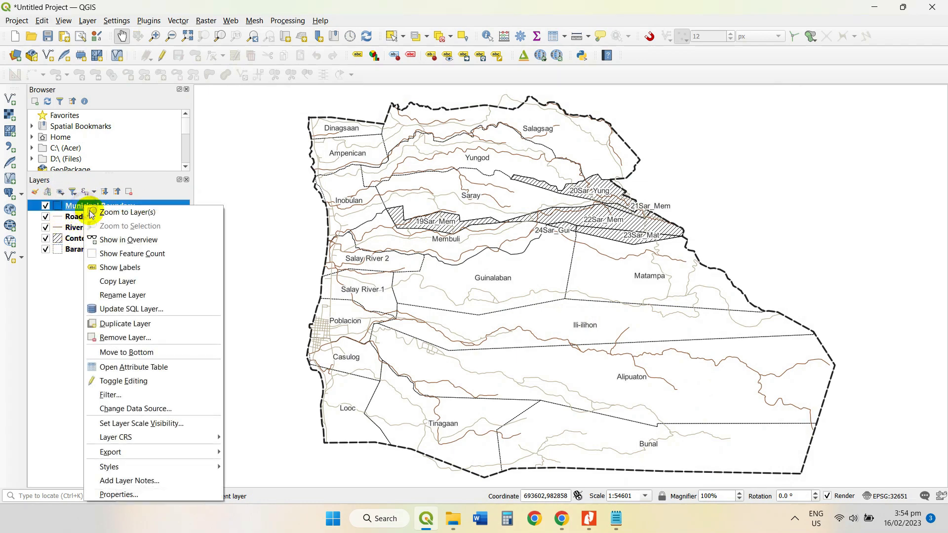
{"action": "left_click", "coordinate": [129, 492]}
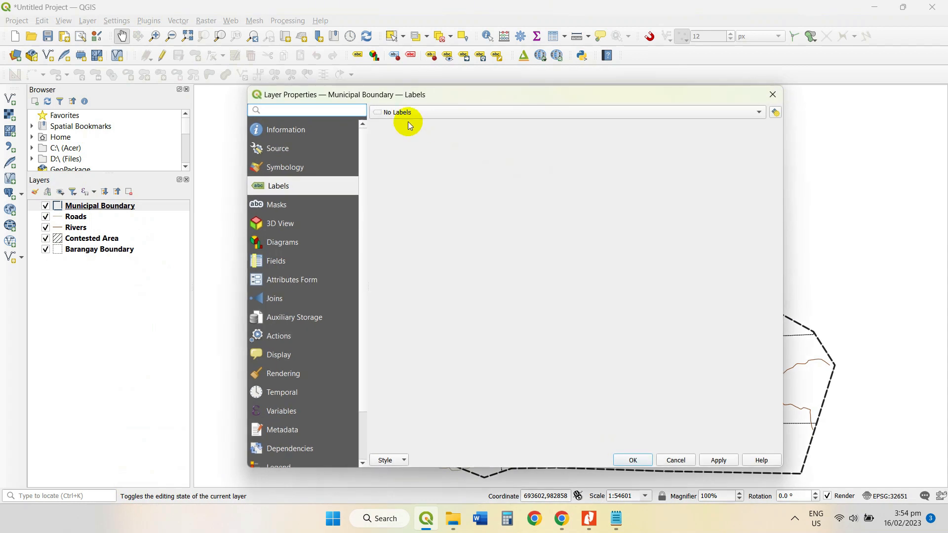
{"action": "left_click", "coordinate": [277, 168]}
{"action": "left_click", "coordinate": [500, 143]}
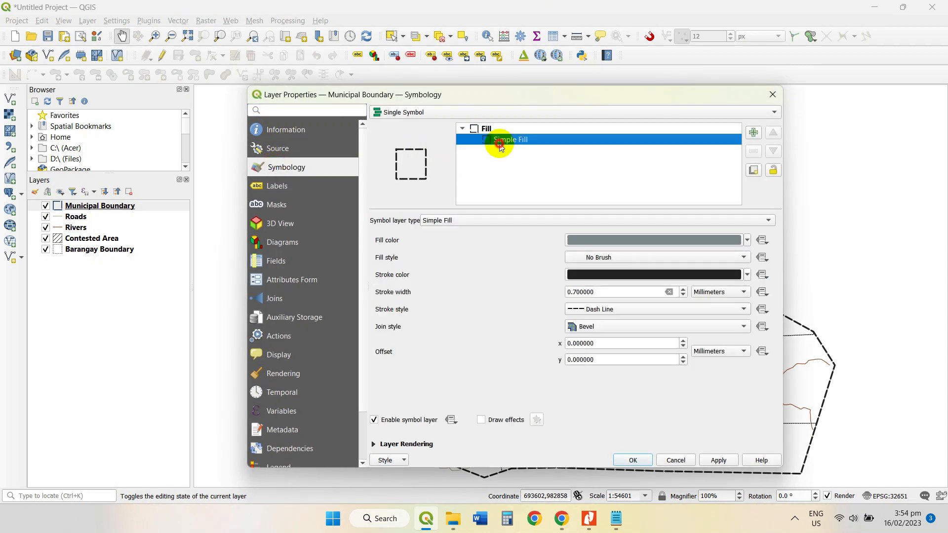
{"action": "left_click", "coordinate": [635, 256]}
{"action": "left_click", "coordinate": [611, 247]}
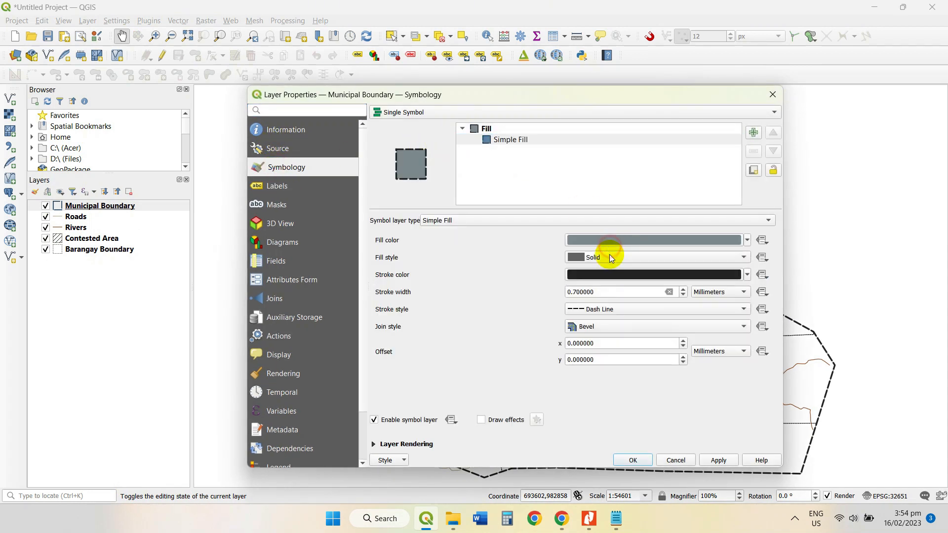
{"action": "left_click", "coordinate": [717, 460]}
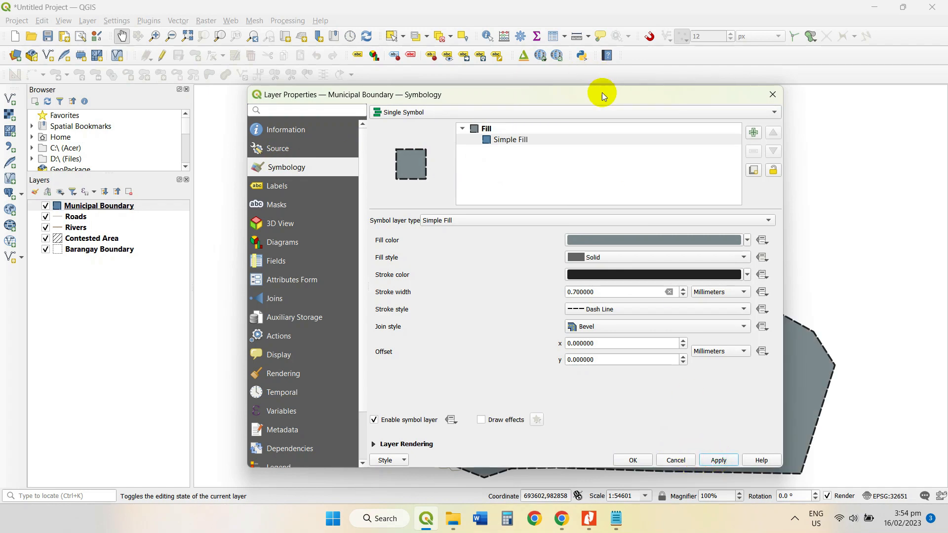
{"action": "left_click_drag", "start_coordinate": [602, 93], "coordinate": [144, 247]}
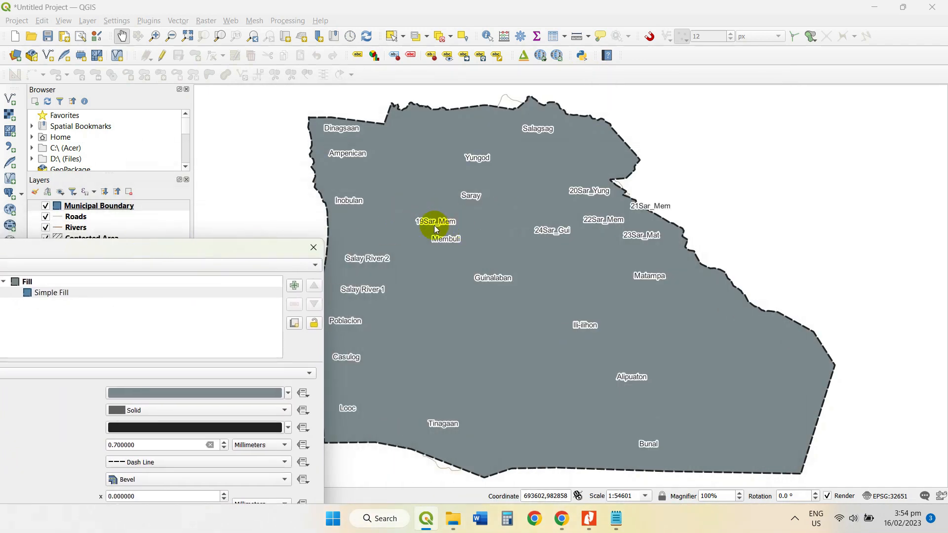
Set the Municipal Boundary's fill style to No Brush, apply it and accept the layer properties
{"action": "left_click_drag", "start_coordinate": [212, 248], "coordinate": [559, 104]}
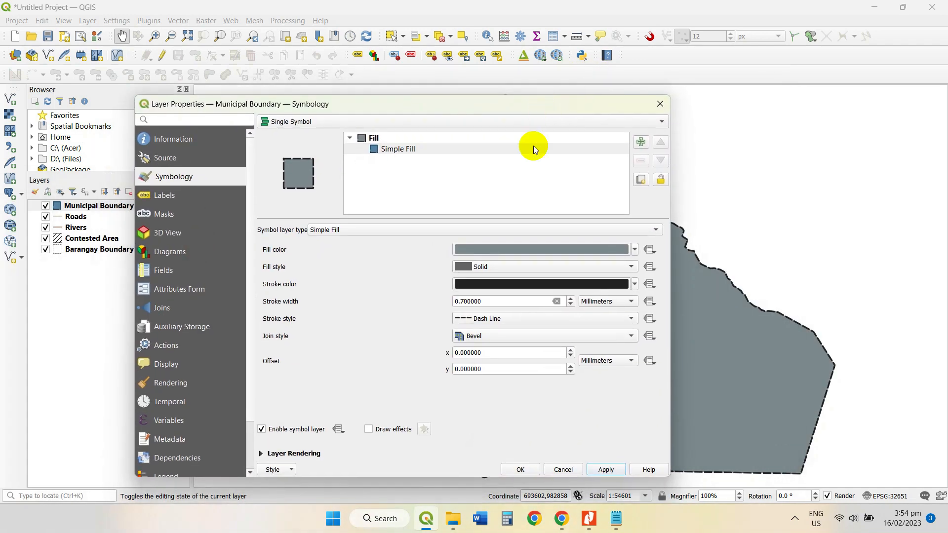
{"action": "left_click", "coordinate": [498, 278]}
{"action": "left_click", "coordinate": [494, 280]}
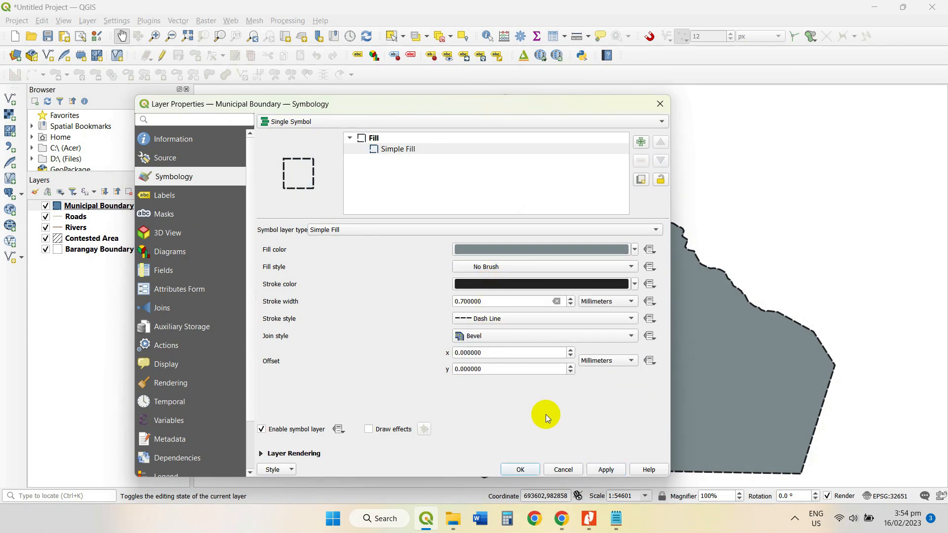
{"action": "left_click", "coordinate": [597, 470]}
{"action": "left_click", "coordinate": [520, 470]}
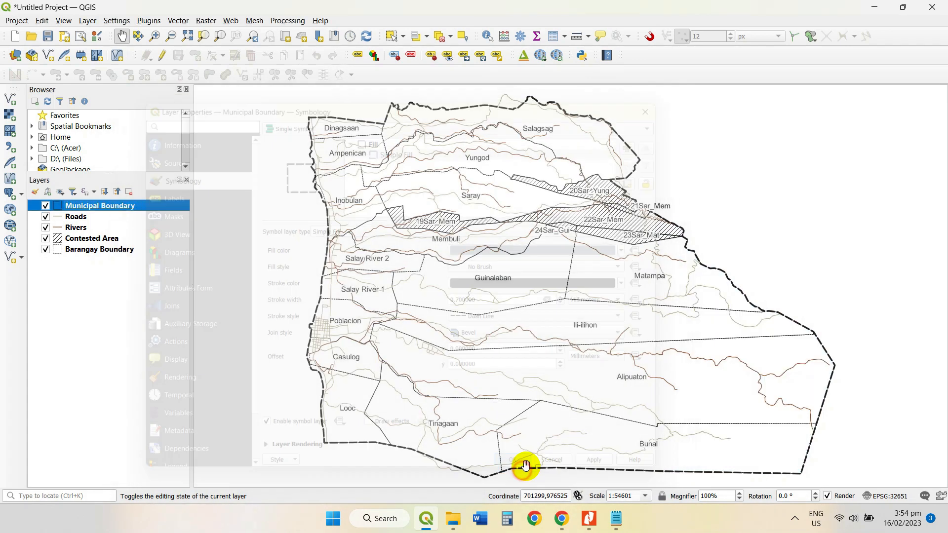
Switch the Roads layer's symbology to Categorized, using the R_Class field as the value
{"action": "left_click", "coordinate": [69, 228]}
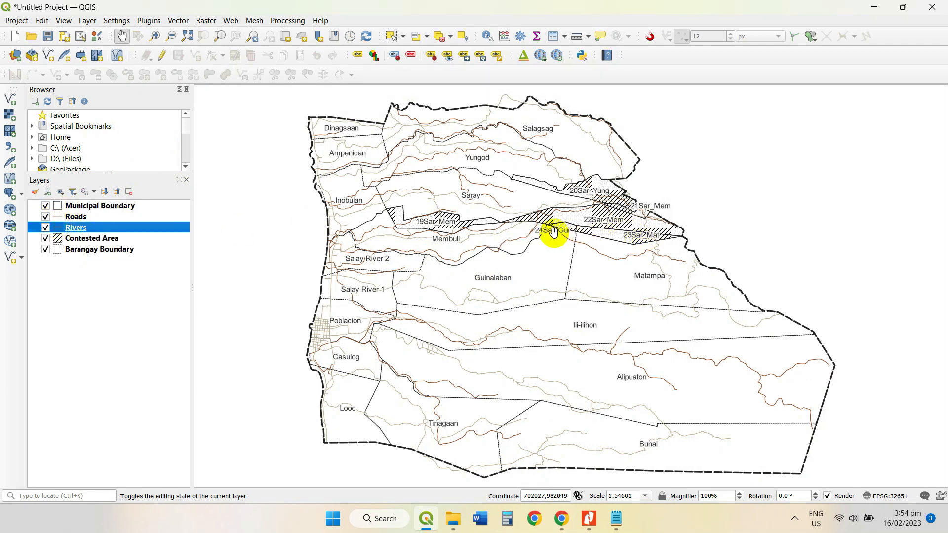
{"action": "left_click", "coordinate": [76, 217]}
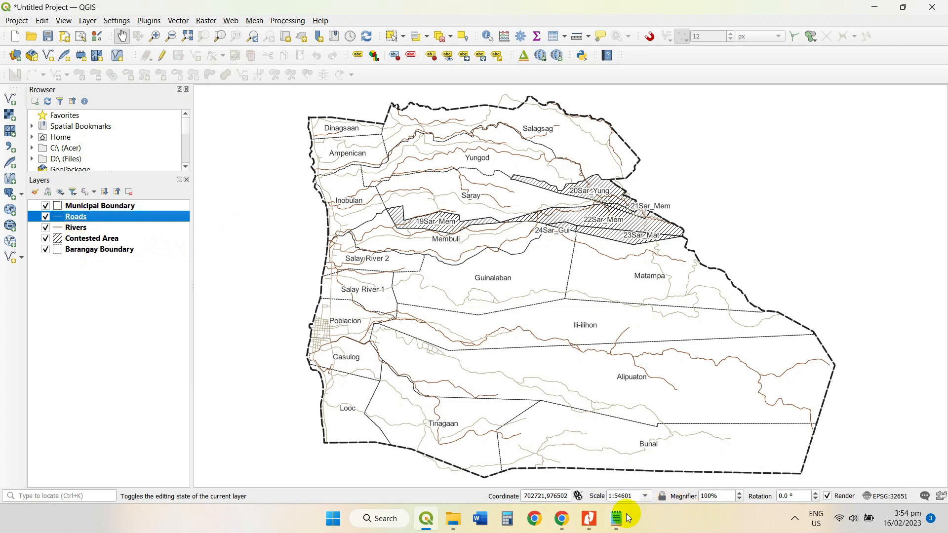
{"action": "mouse_move", "coordinate": [629, 517]}
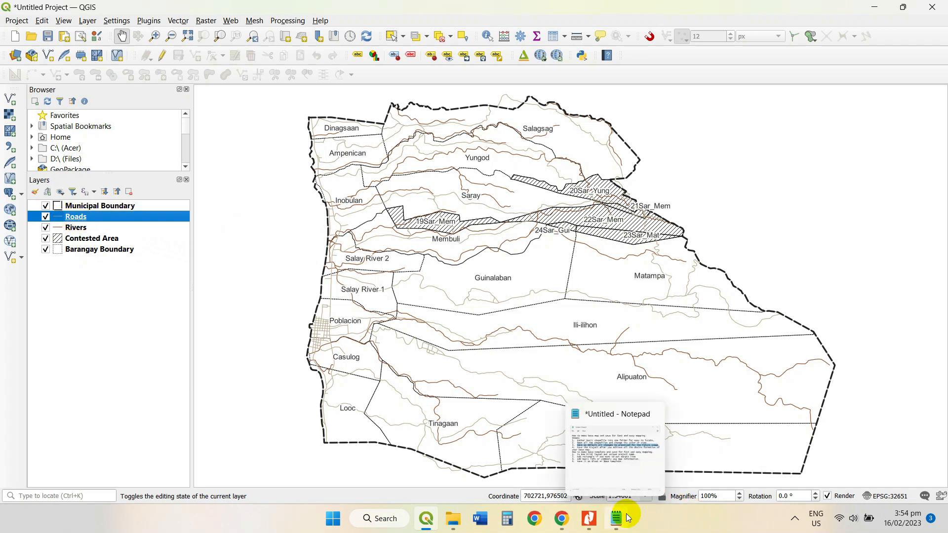
{"action": "double_click", "coordinate": [77, 220]}
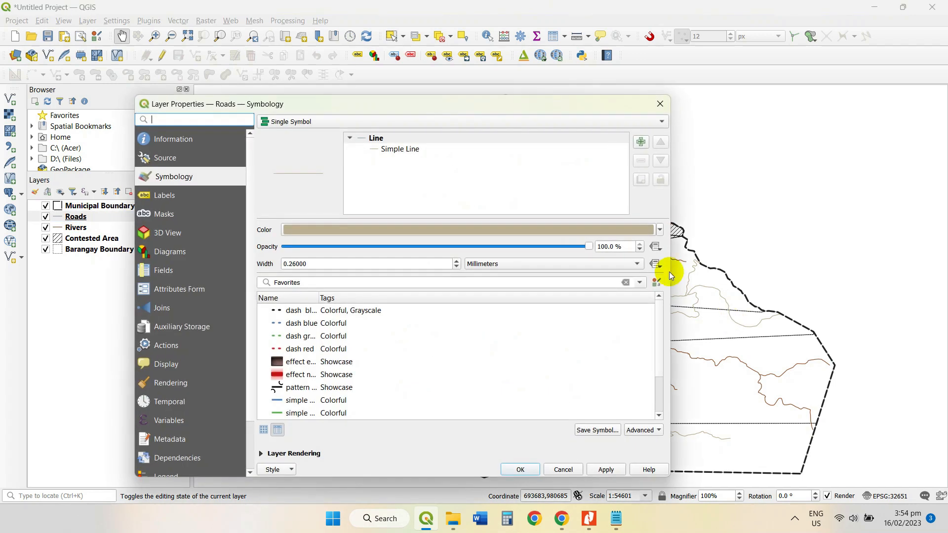
{"action": "left_click", "coordinate": [660, 230]}
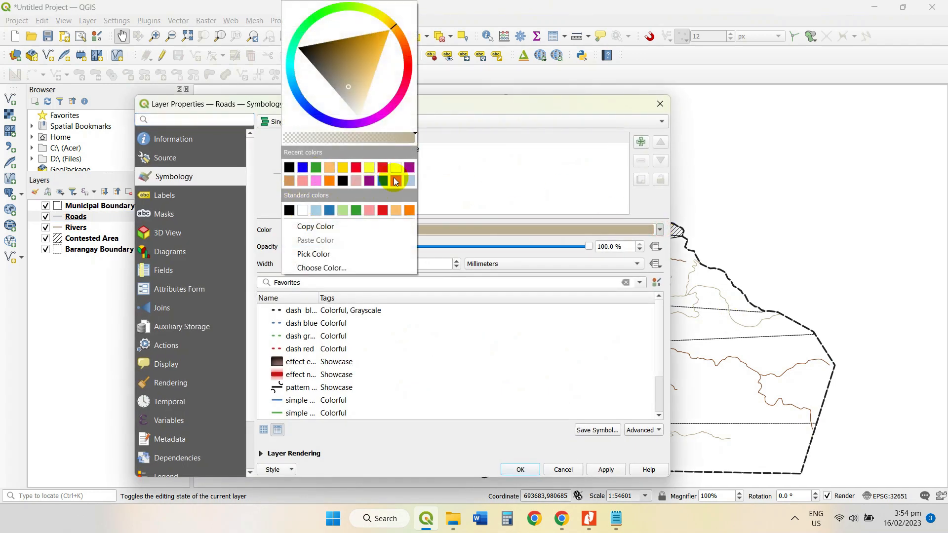
{"action": "left_click", "coordinate": [545, 123]}
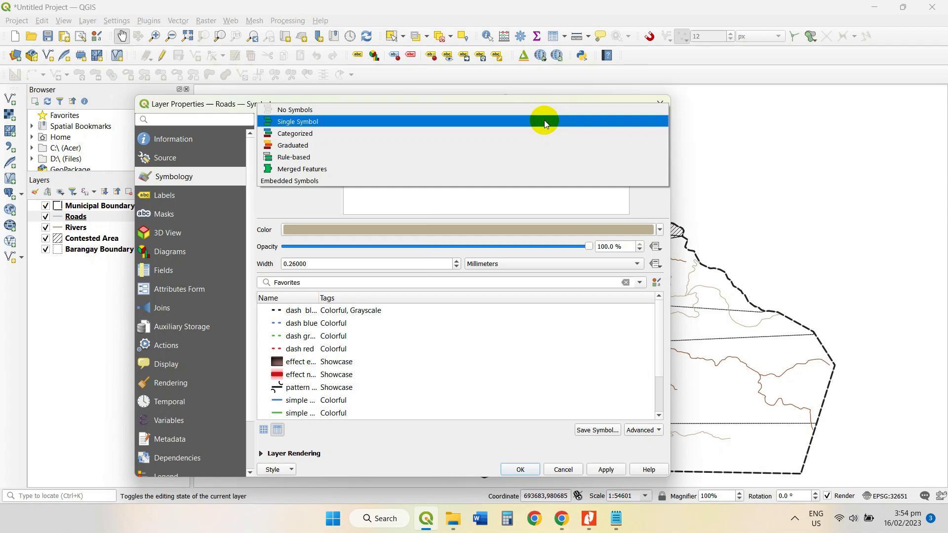
{"action": "left_click", "coordinate": [311, 133]}
{"action": "left_click", "coordinate": [644, 139]}
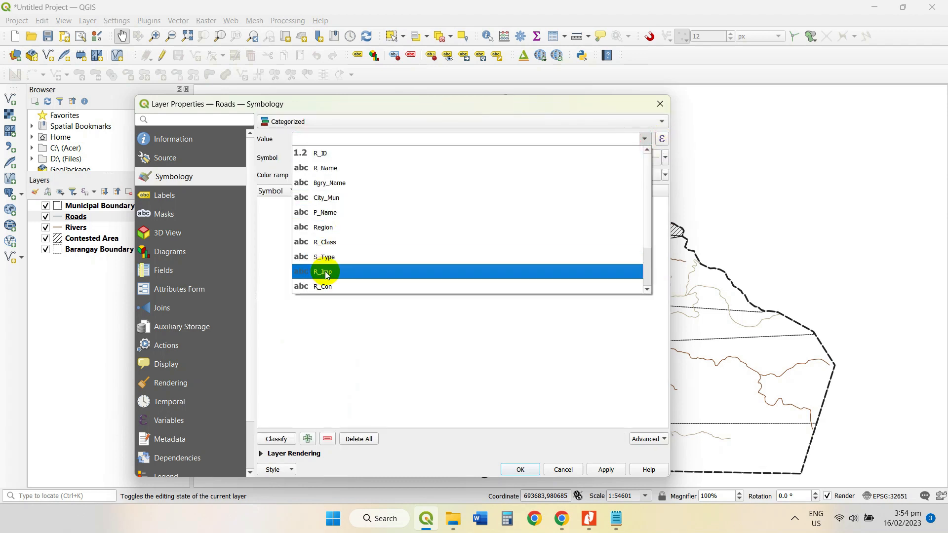
{"action": "left_click", "coordinate": [330, 242]}
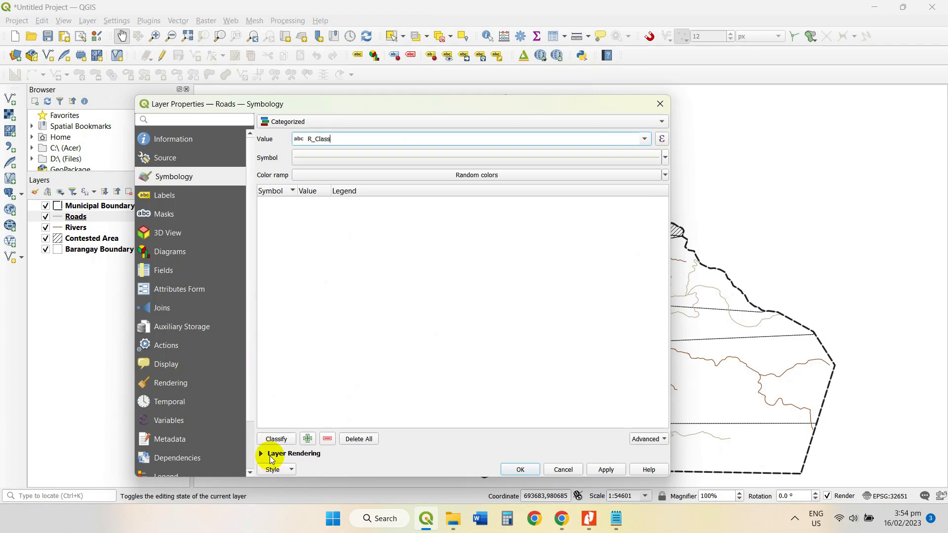
Classify the Roads by R_Class and delete the category for all other values
{"action": "left_click", "coordinate": [273, 439]}
{"action": "left_click", "coordinate": [274, 244]}
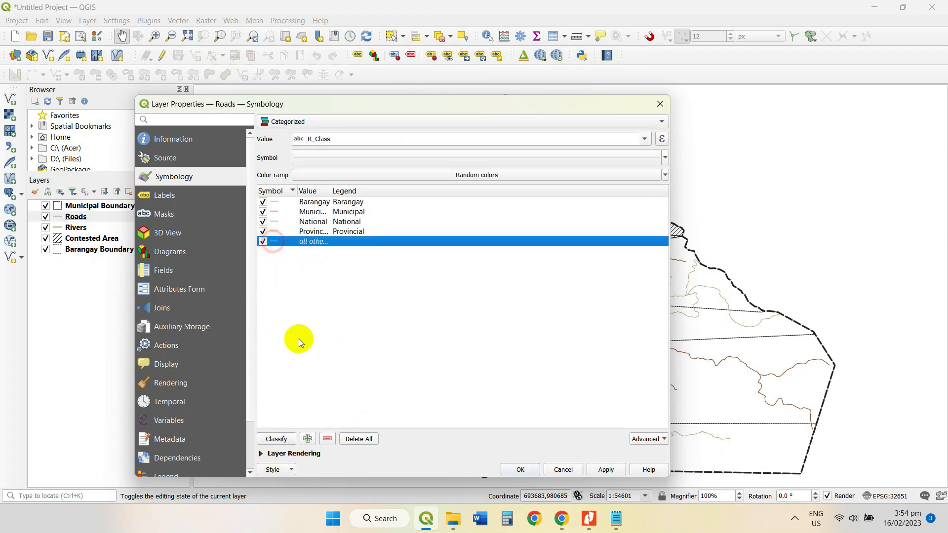
{"action": "left_click", "coordinate": [327, 439]}
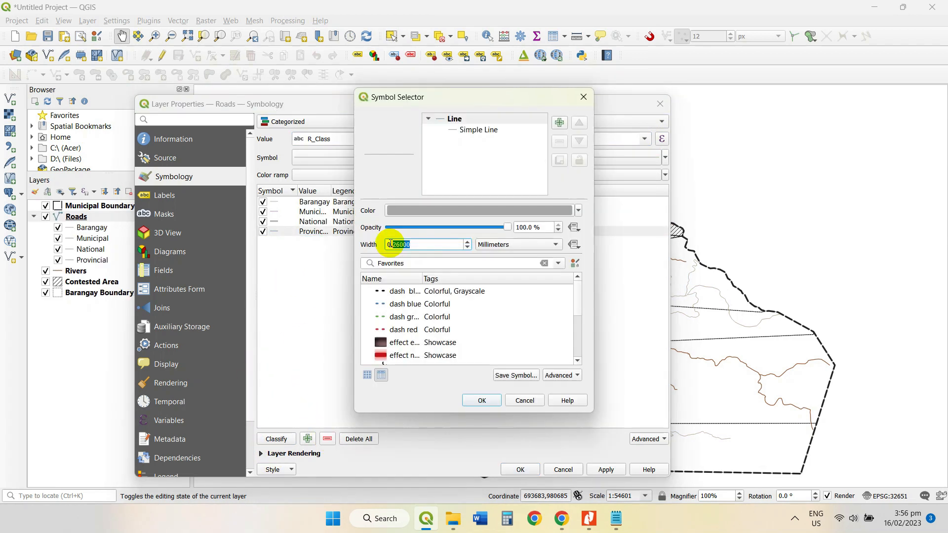
Set the Provincial road line width to 0.40 mm and apply the Roads symbology
{"action": "left_click", "coordinate": [391, 243]}
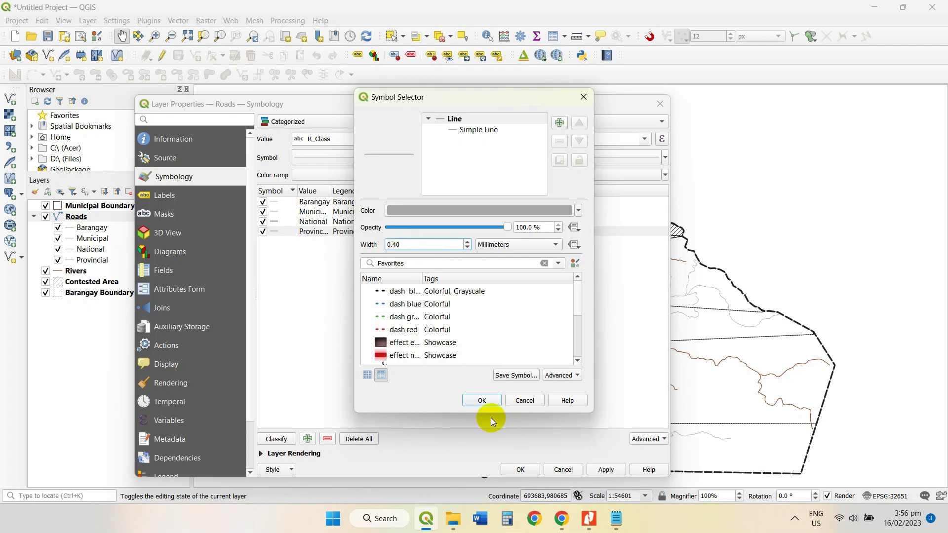
{"action": "left_click", "coordinate": [483, 401]}
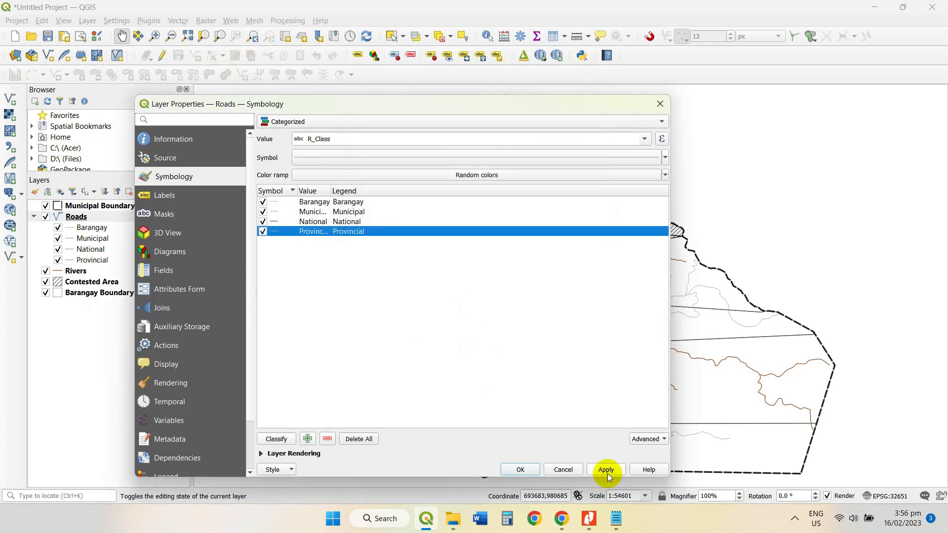
{"action": "left_click", "coordinate": [606, 470]}
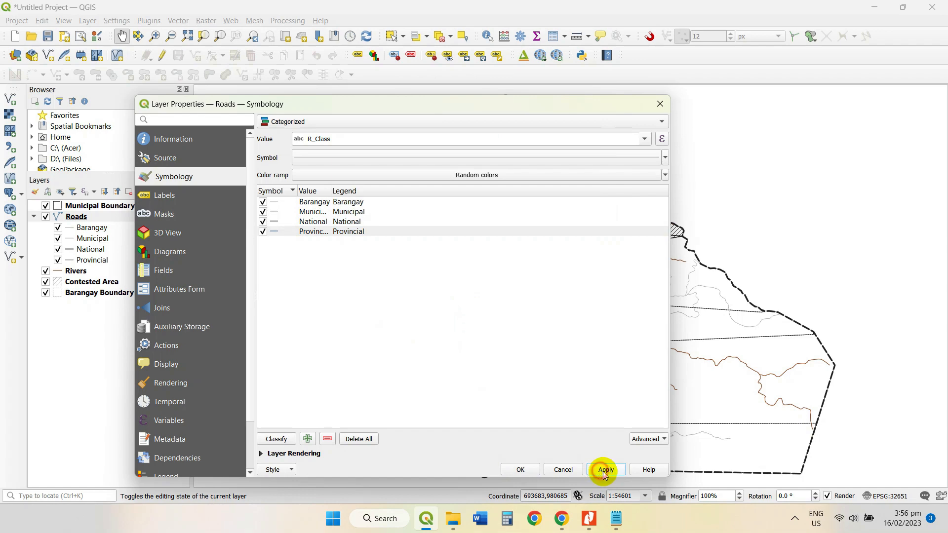
Save the Roads layer's style as default, apply it and accept the layer properties
{"action": "left_click_drag", "start_coordinate": [321, 105], "coordinate": [595, 95]}
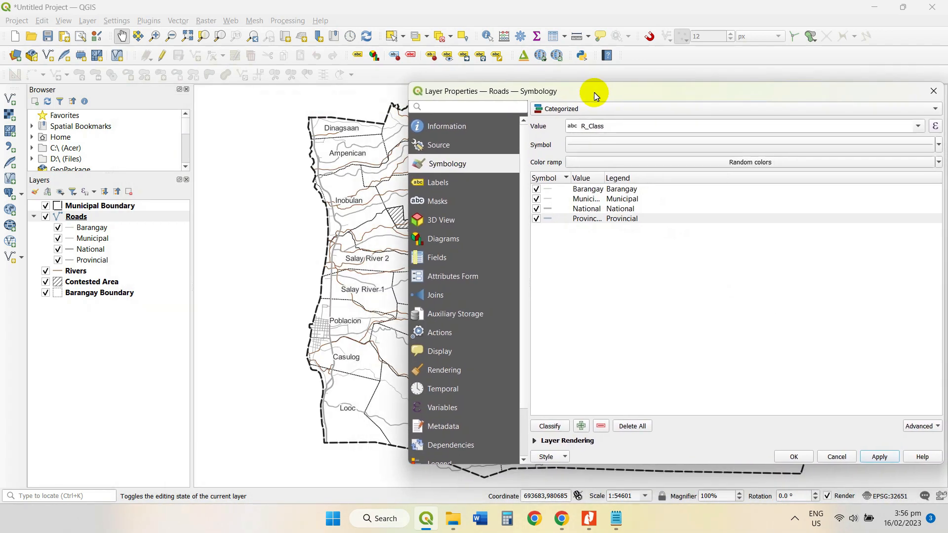
{"action": "left_click", "coordinate": [565, 457]}
{"action": "left_click", "coordinate": [578, 387]}
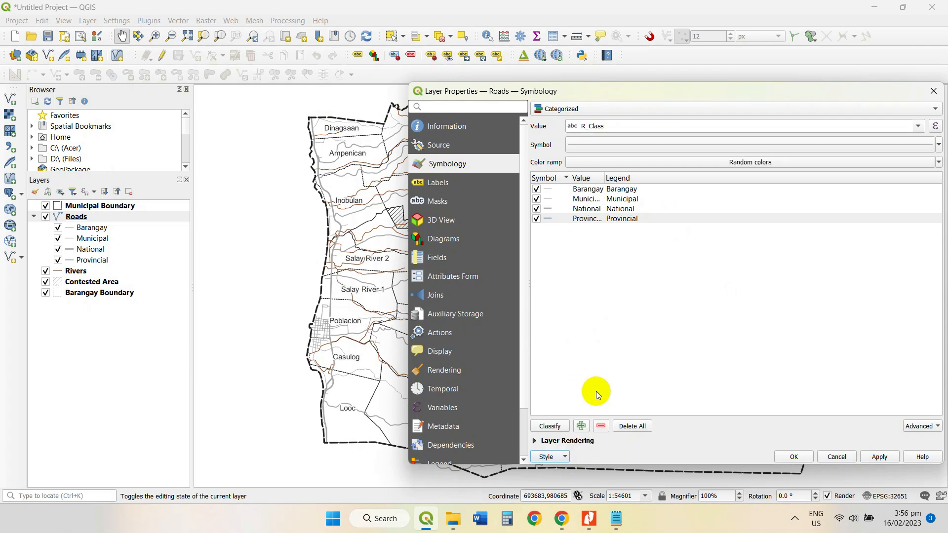
{"action": "left_click", "coordinate": [882, 457]}
{"action": "left_click", "coordinate": [790, 457]}
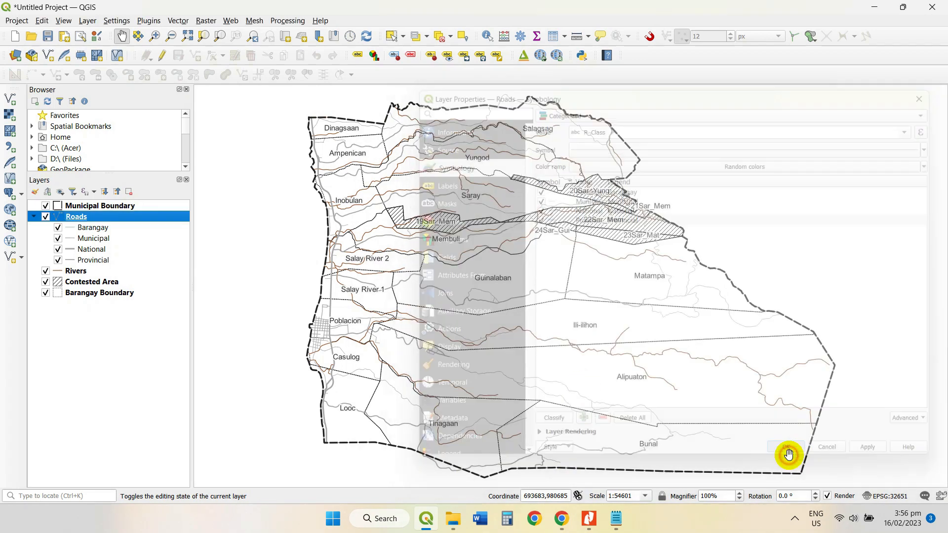
Examine the categorized road lines on the map around Poblacion
{"action": "scroll", "coordinate": [321, 340], "scroll_direction": "up", "scroll_amount": 1}
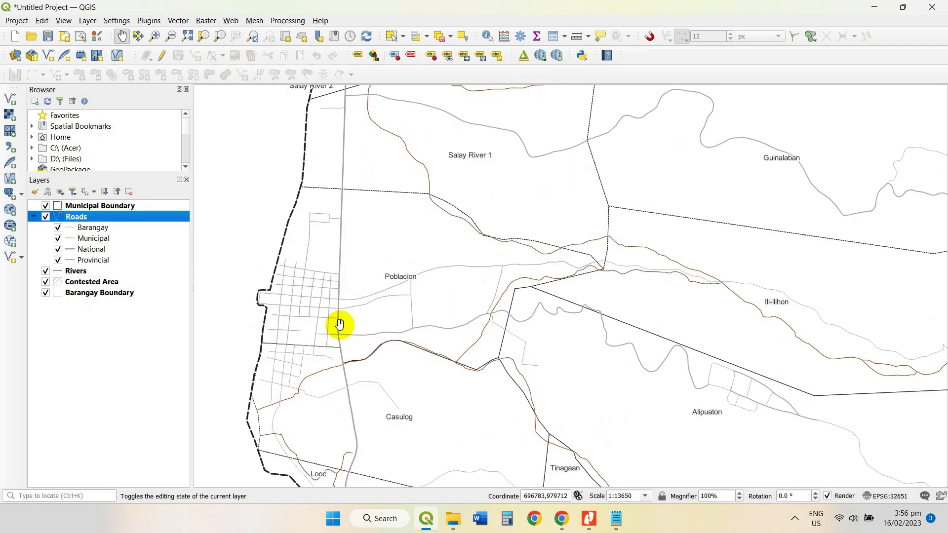
{"action": "scroll", "coordinate": [337, 326], "scroll_direction": "up", "scroll_amount": 1}
{"action": "scroll", "coordinate": [337, 329], "scroll_direction": "down", "scroll_amount": 1}
{"action": "left_click_drag", "start_coordinate": [385, 391], "coordinate": [328, 311]}
{"action": "scroll", "coordinate": [330, 310], "scroll_direction": "down", "scroll_amount": 1}
{"action": "left_click_drag", "start_coordinate": [438, 217], "coordinate": [432, 278]}
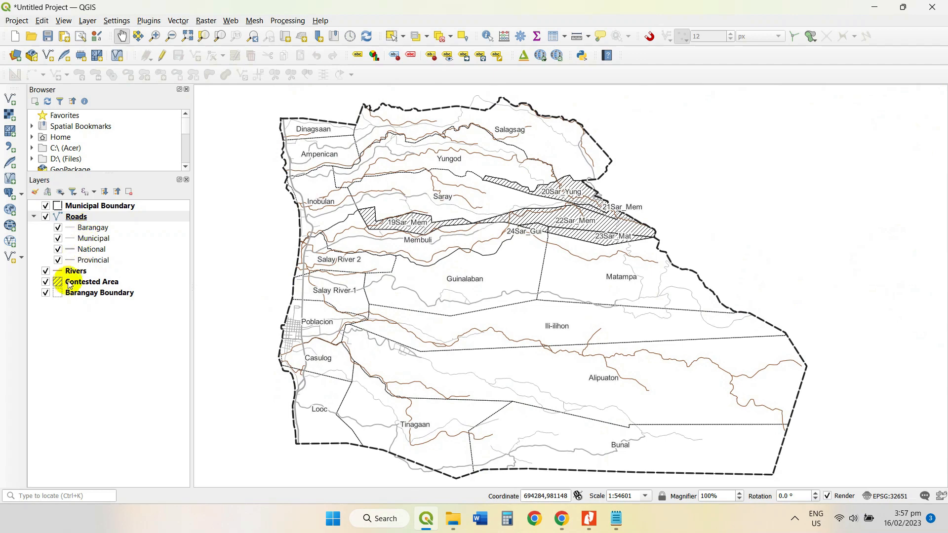
Change the Rivers line to light blue with a 0.6 mm stroke width, apply it and accept the layer properties
{"action": "double_click", "coordinate": [74, 272]}
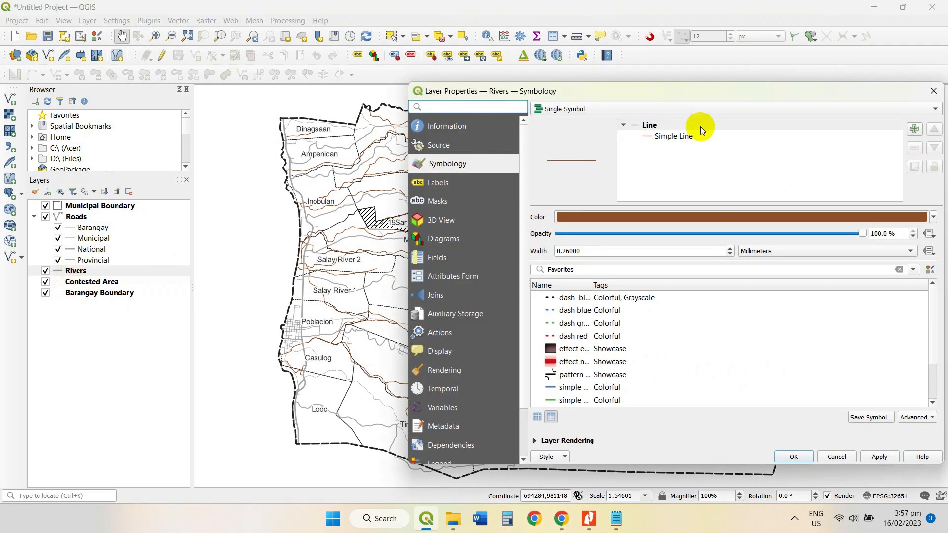
{"action": "left_click", "coordinate": [659, 137]}
{"action": "left_click", "coordinate": [901, 238]}
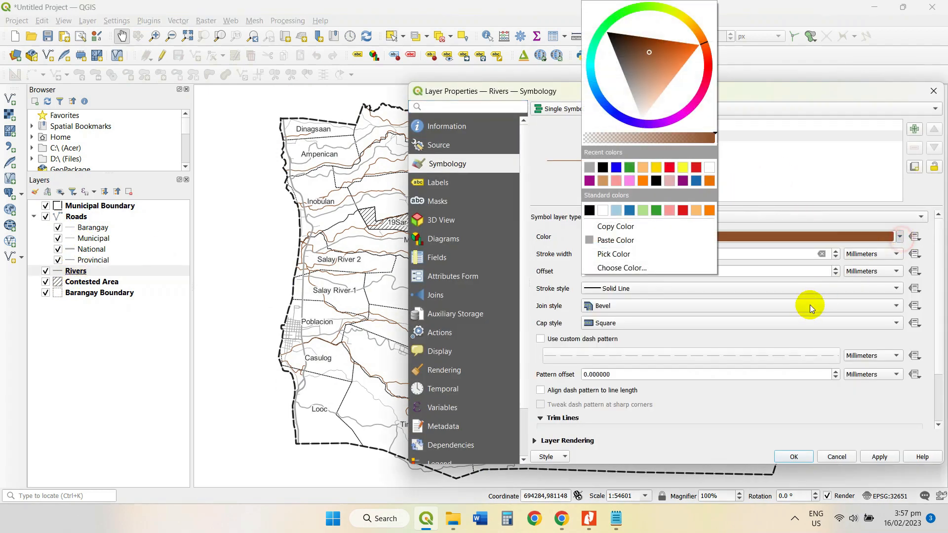
{"action": "left_click", "coordinate": [615, 211]}
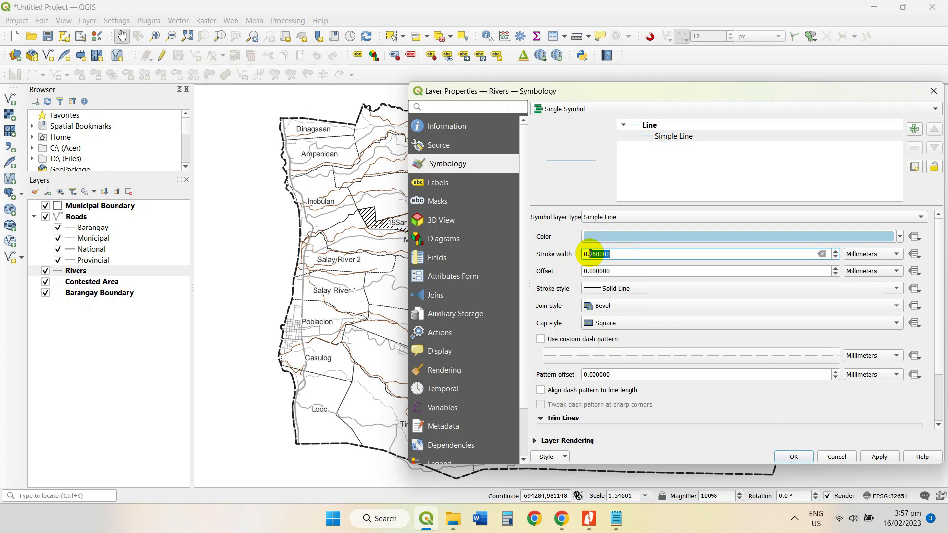
{"action": "type", "text": "6"}
{"action": "left_click", "coordinate": [879, 451]}
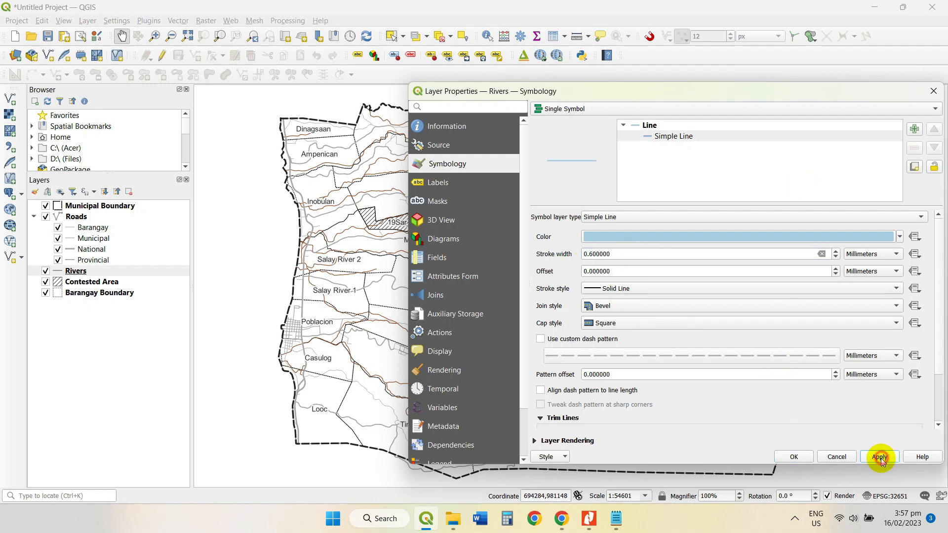
{"action": "left_click", "coordinate": [795, 456]}
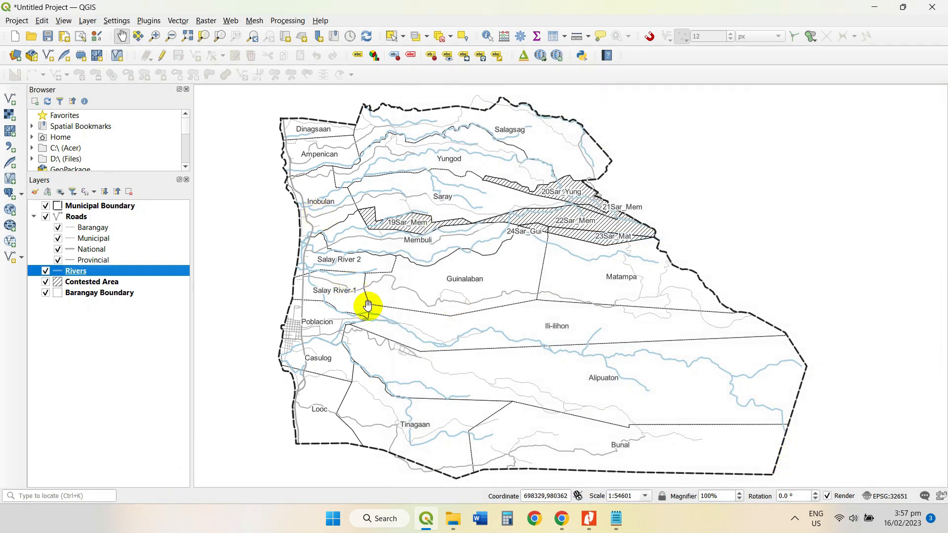
Zoom to the Municipal Boundary and reorder the layers so Barangay Boundary and Contested Area sit directly beneath it, above Roads
{"action": "right_click", "coordinate": [82, 205]}
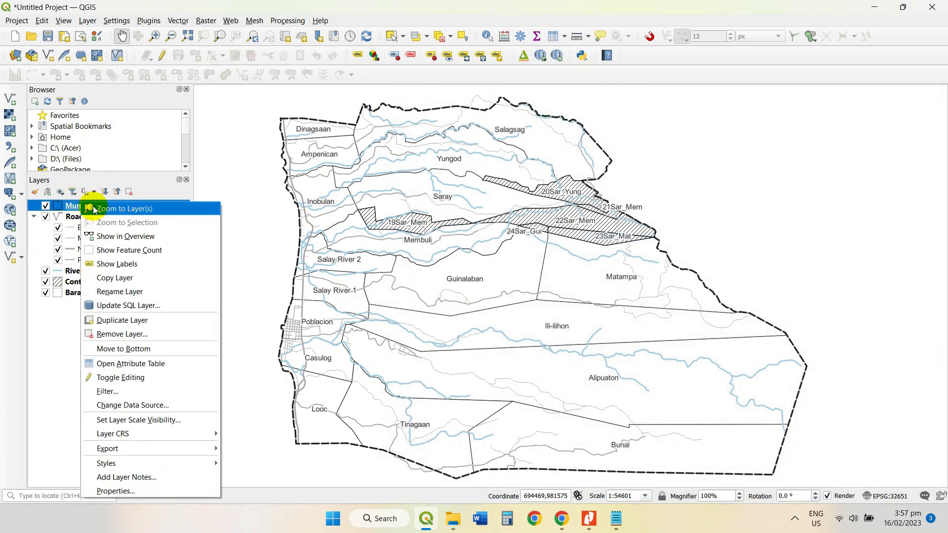
{"action": "left_click", "coordinate": [94, 209]}
{"action": "left_click_drag", "start_coordinate": [82, 293], "coordinate": [76, 217]}
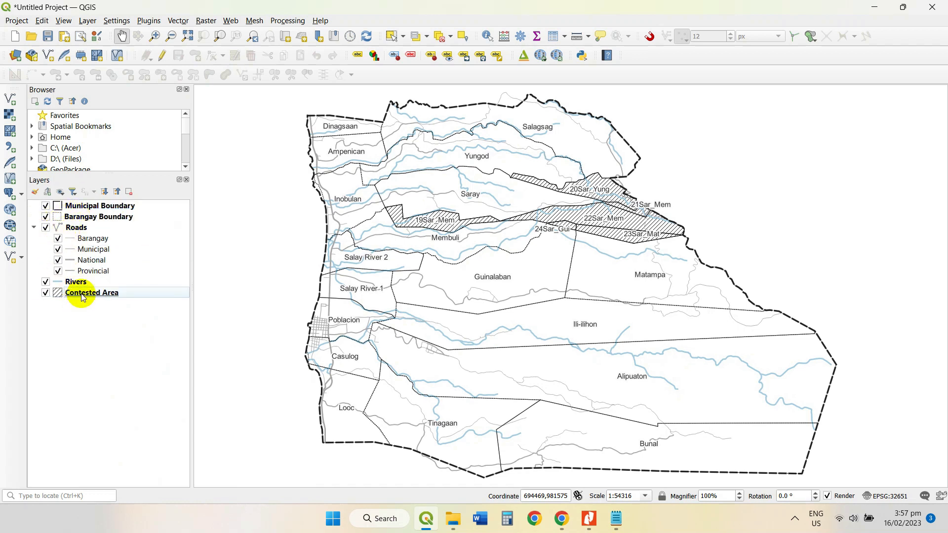
{"action": "left_click_drag", "start_coordinate": [83, 298], "coordinate": [84, 227]}
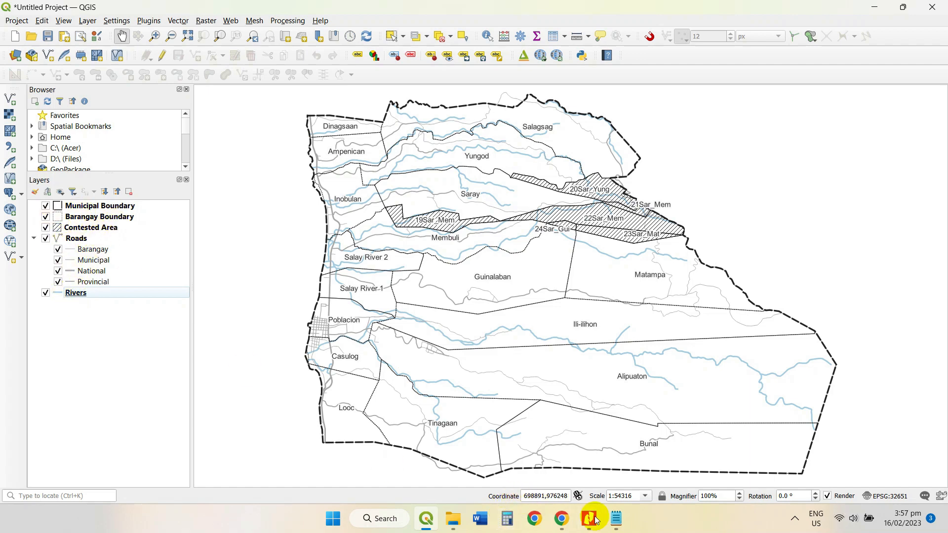
Review the fourth base-map step in the Notepad notes, about saving the project, and return to QGIS
{"action": "left_click", "coordinate": [617, 518]}
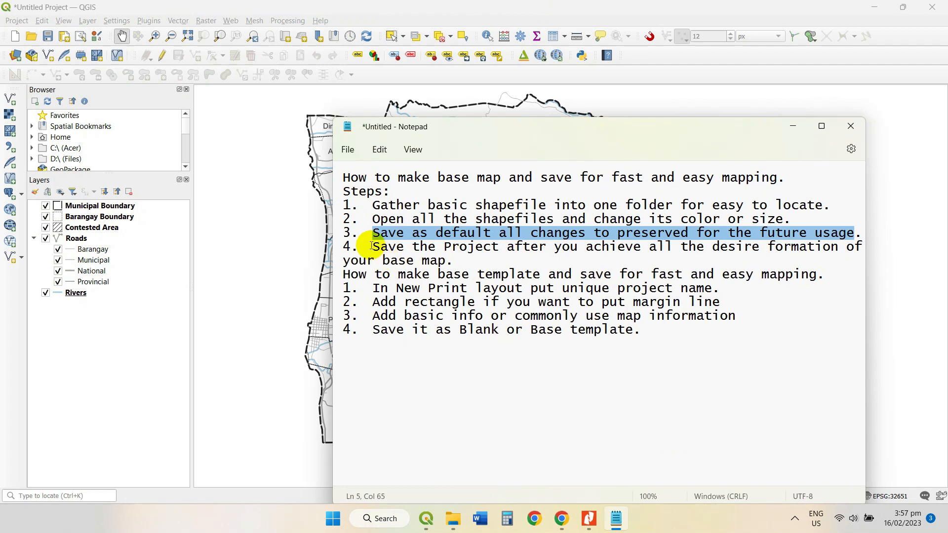
{"action": "left_click_drag", "start_coordinate": [371, 246], "coordinate": [492, 258]}
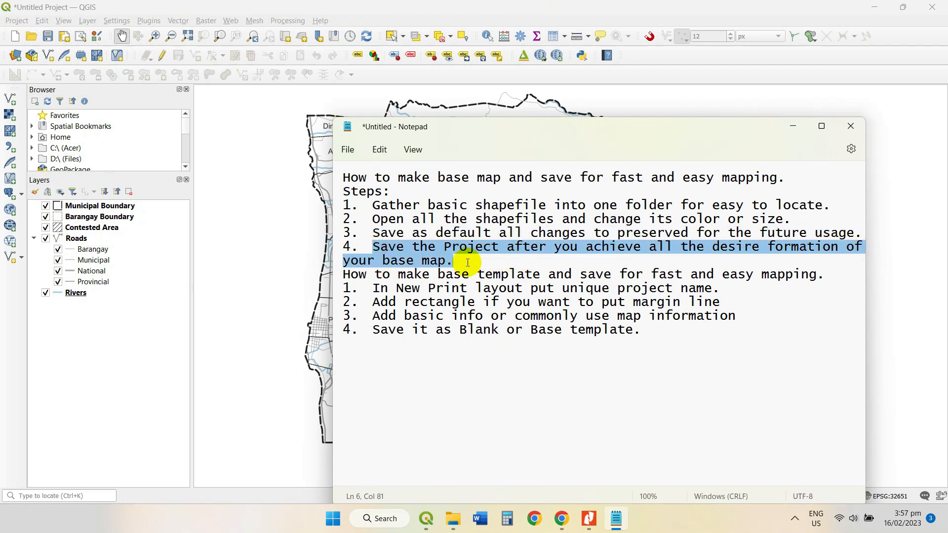
{"action": "left_click", "coordinate": [794, 128]}
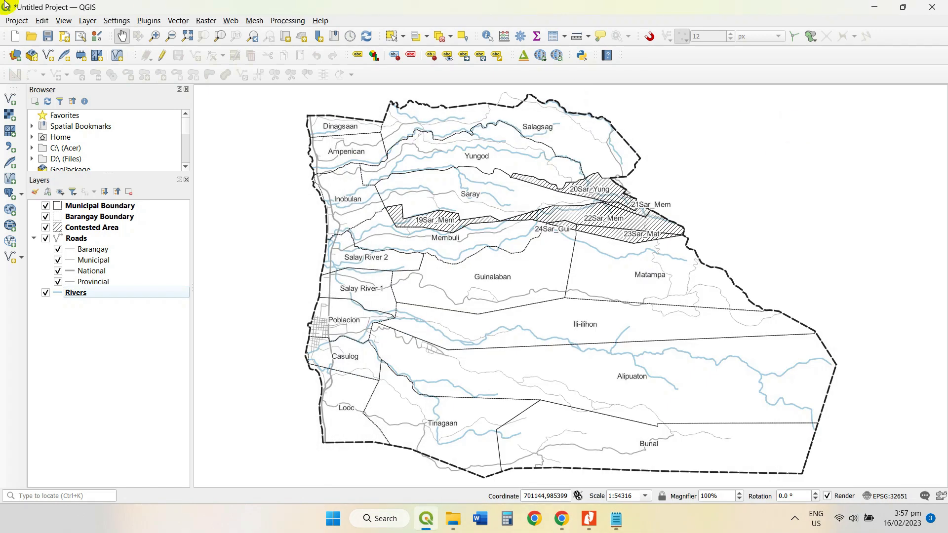
Save the project as a QGZ file named Base in the D:\YT_channel\base_map folder
{"action": "left_click", "coordinate": [23, 20]}
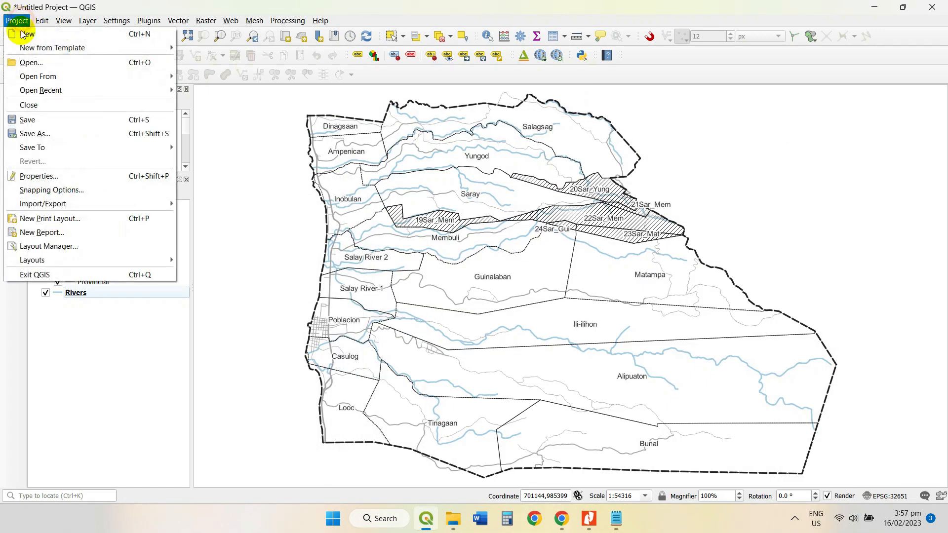
{"action": "left_click", "coordinate": [37, 132]}
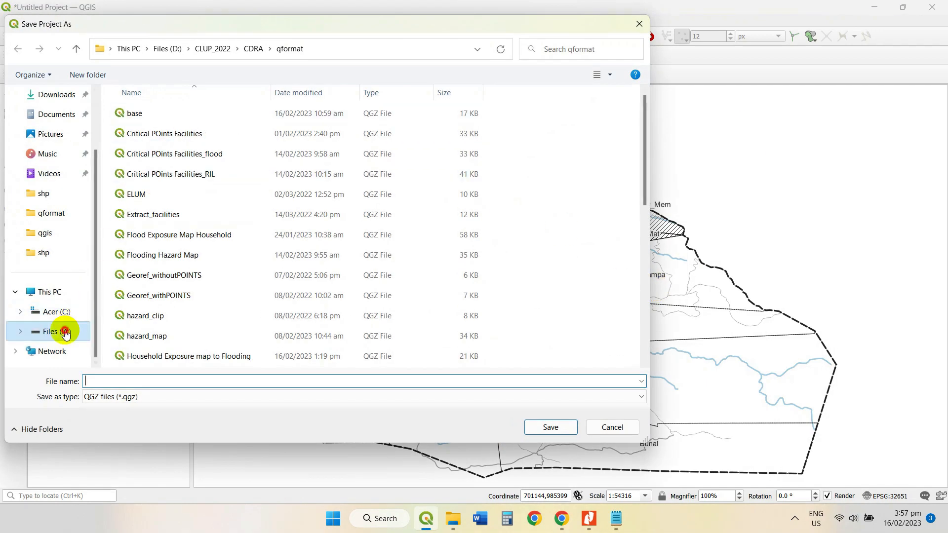
{"action": "left_click", "coordinate": [61, 329]}
{"action": "scroll", "coordinate": [193, 280], "scroll_direction": "down", "scroll_amount": 5}
{"action": "double_click", "coordinate": [132, 339]}
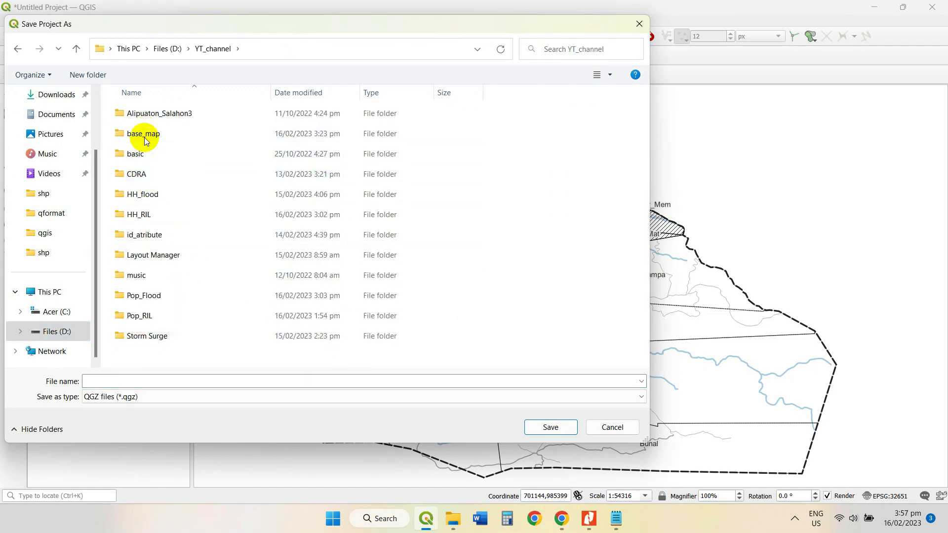
{"action": "double_click", "coordinate": [144, 135]}
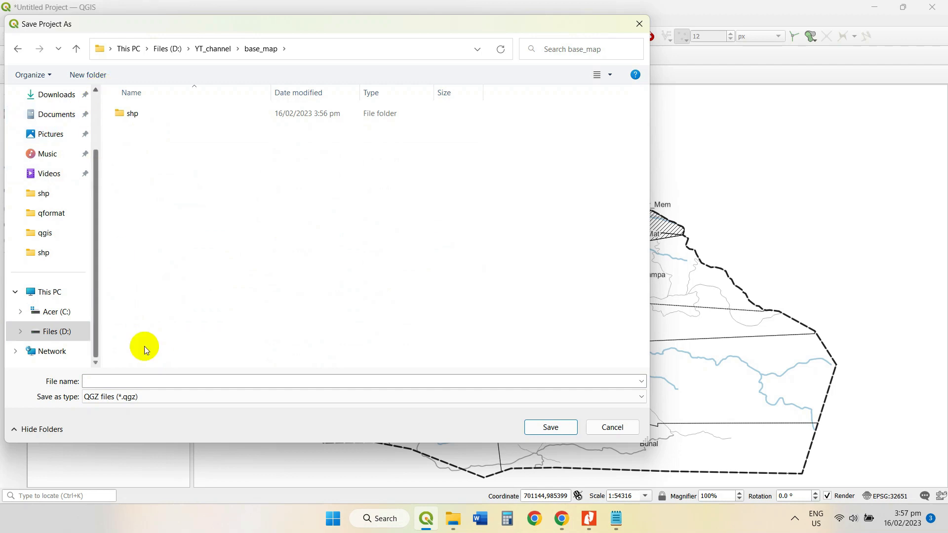
{"action": "left_click", "coordinate": [116, 379]}
{"action": "type", "text": "Bs"}
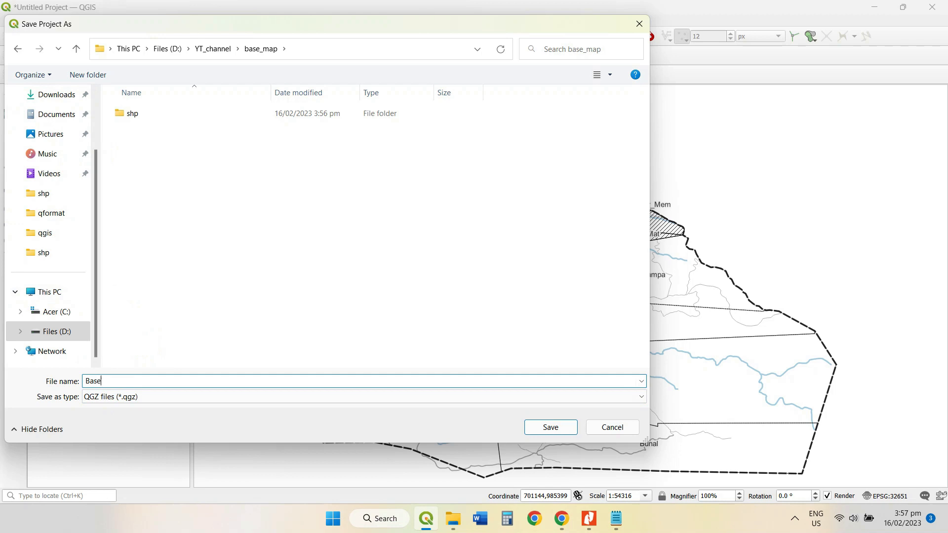
{"action": "left_click", "coordinate": [550, 428]}
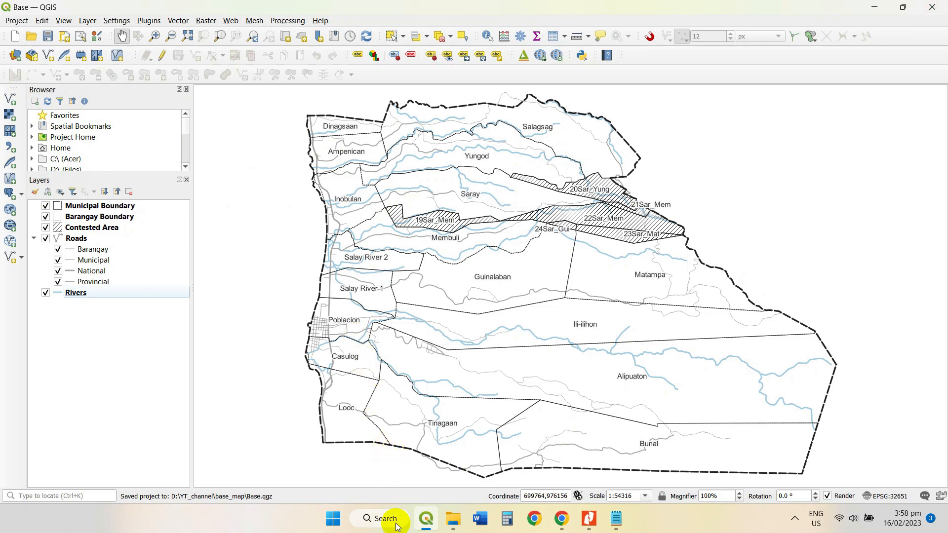
{"action": "right_click", "coordinate": [424, 523]}
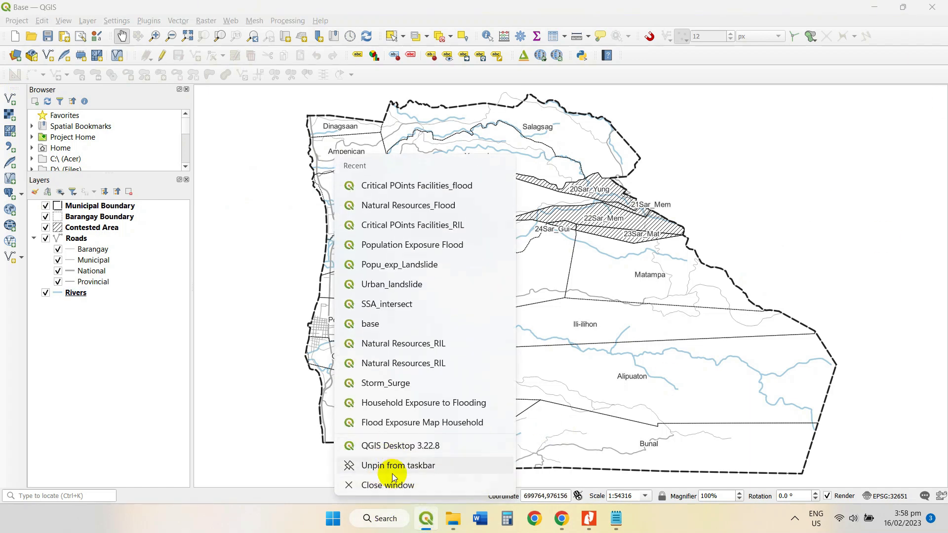
{"action": "left_click", "coordinate": [403, 447]}
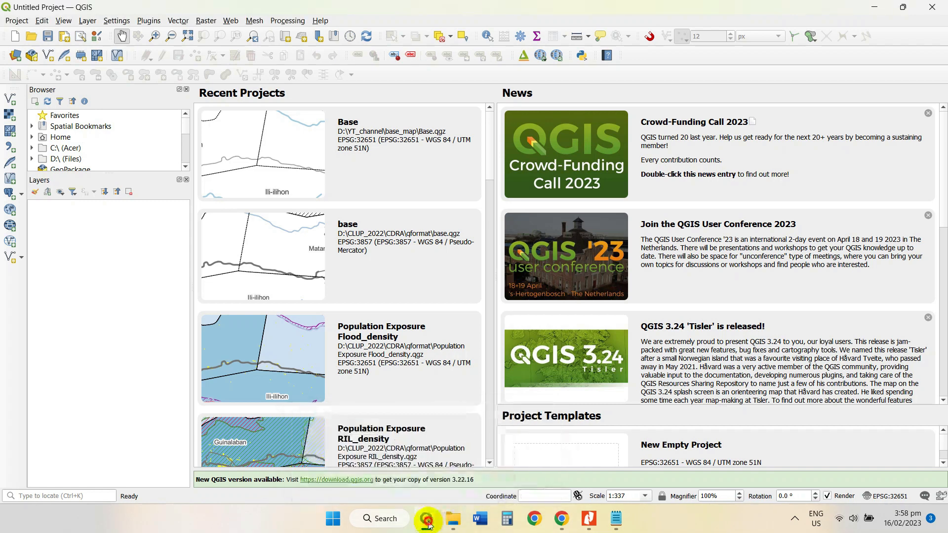
{"action": "mouse_move", "coordinate": [424, 518]}
{"action": "left_click", "coordinate": [385, 466]}
{"action": "left_click", "coordinate": [932, 7]}
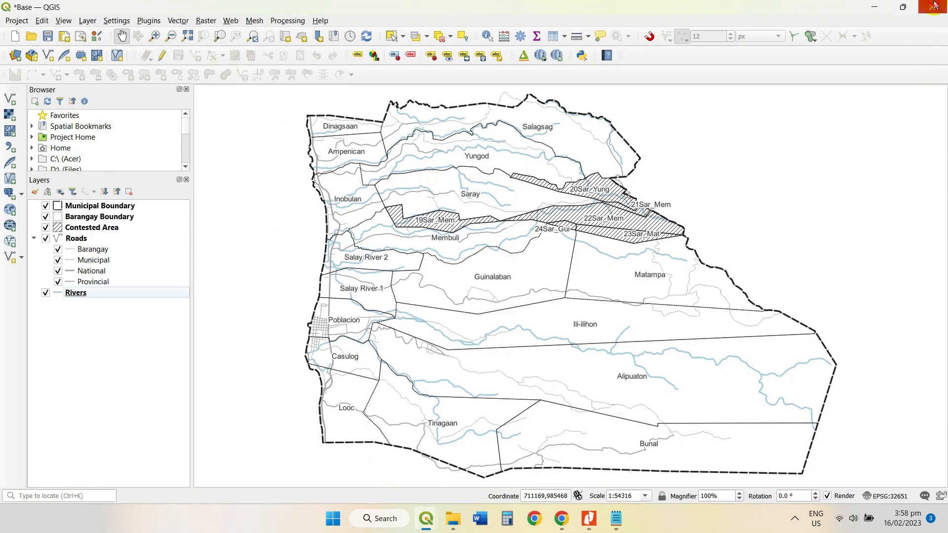
Start a new empty project and reopen the saved Base project from the base_map folder
{"action": "left_click", "coordinate": [17, 37]}
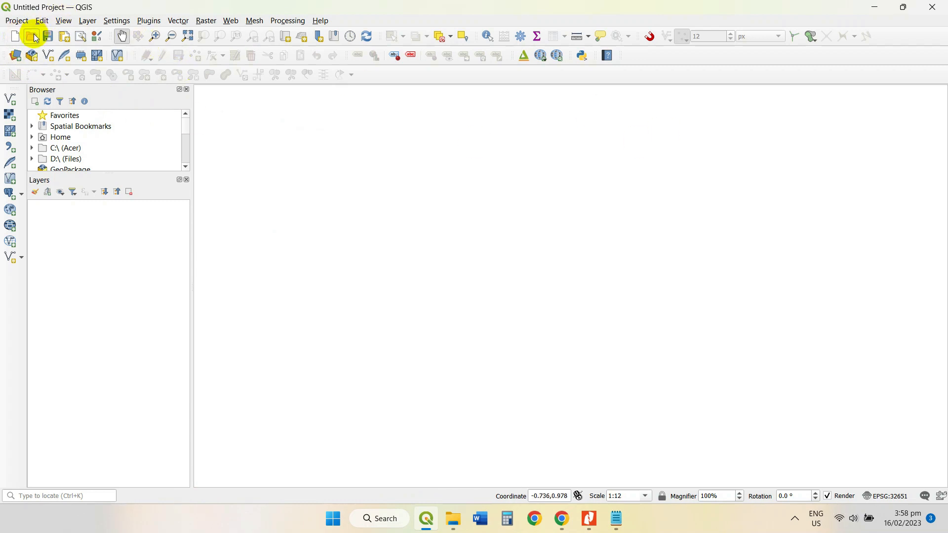
{"action": "left_click", "coordinate": [33, 36]}
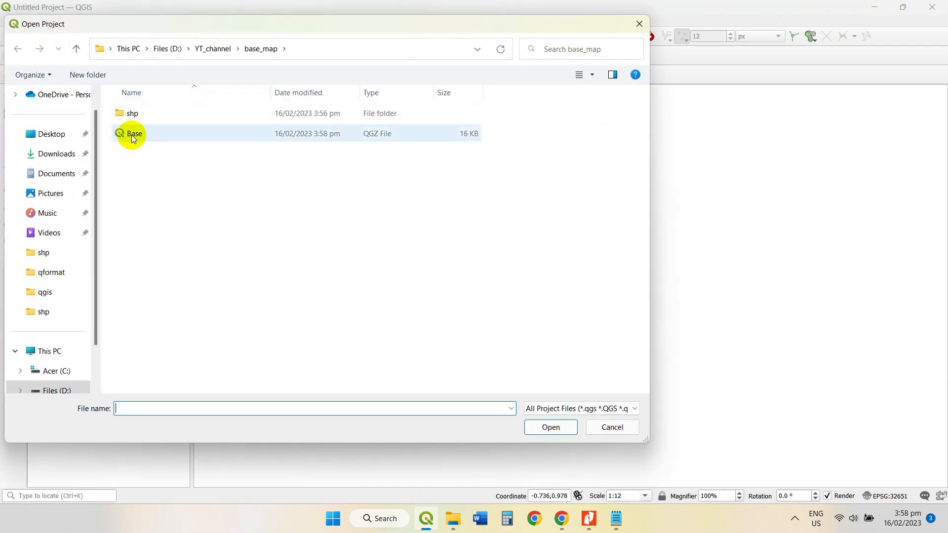
{"action": "left_click", "coordinate": [126, 135]}
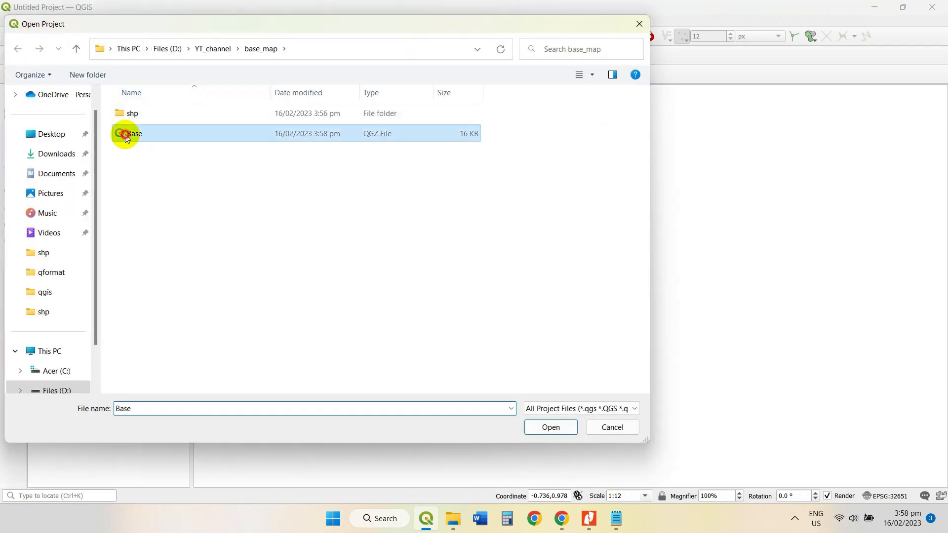
{"action": "left_click", "coordinate": [539, 435]}
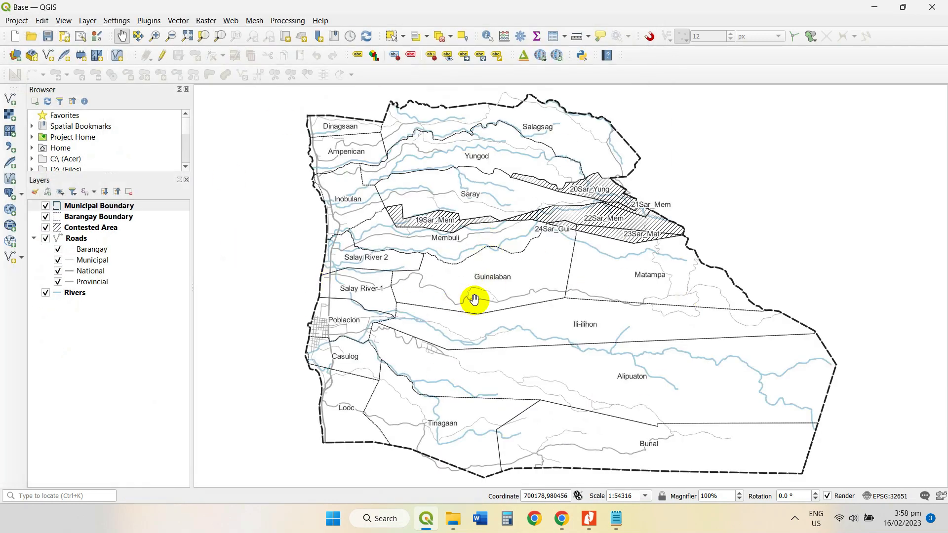
Remove the Municipal Boundary layer from the project and confirm the removal
{"action": "right_click", "coordinate": [99, 206]}
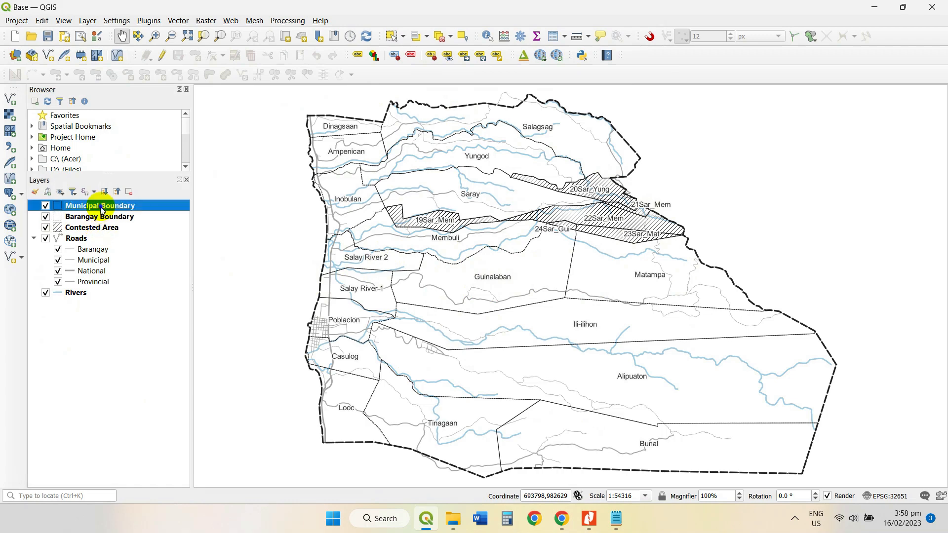
{"action": "mouse_move", "coordinate": [142, 469]}
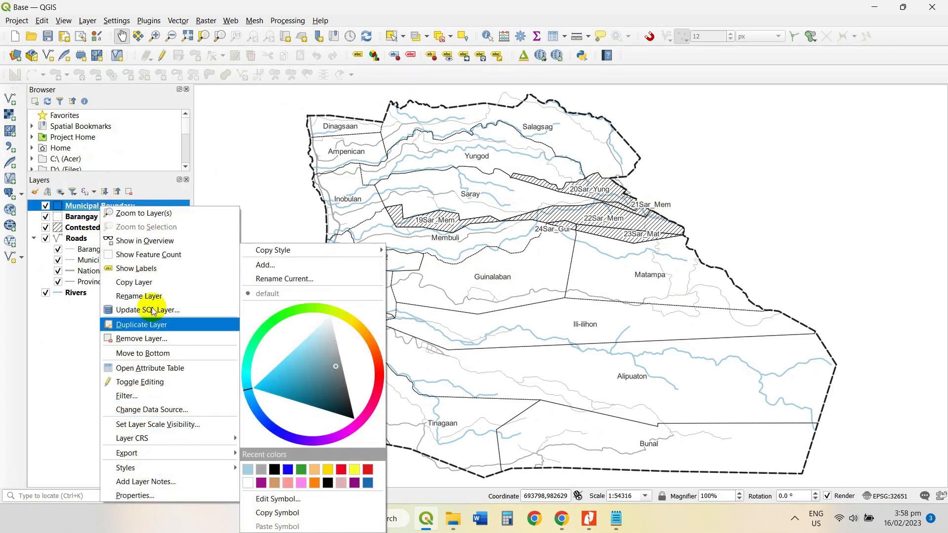
{"action": "left_click", "coordinate": [141, 339]}
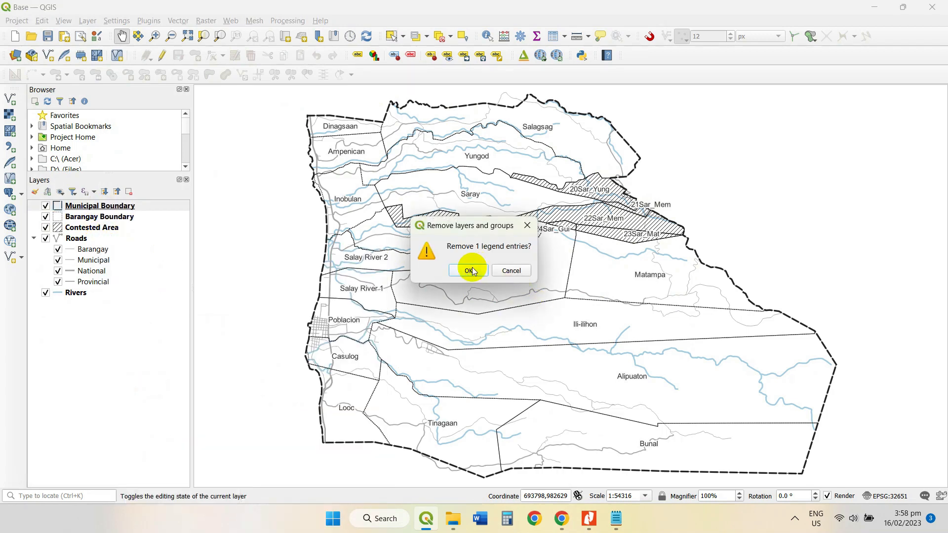
{"action": "left_click", "coordinate": [463, 269]}
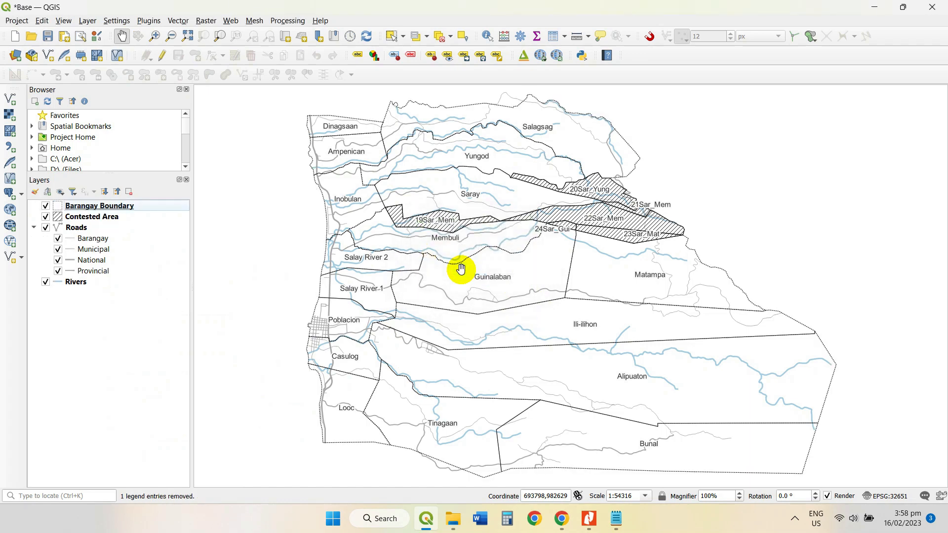
Add Municipal Boundary.shp from the base_map\shp folder as a vector layer, filtering the files to ESRI Shapefiles
{"action": "left_click", "coordinate": [9, 98]}
{"action": "left_click", "coordinate": [705, 191]}
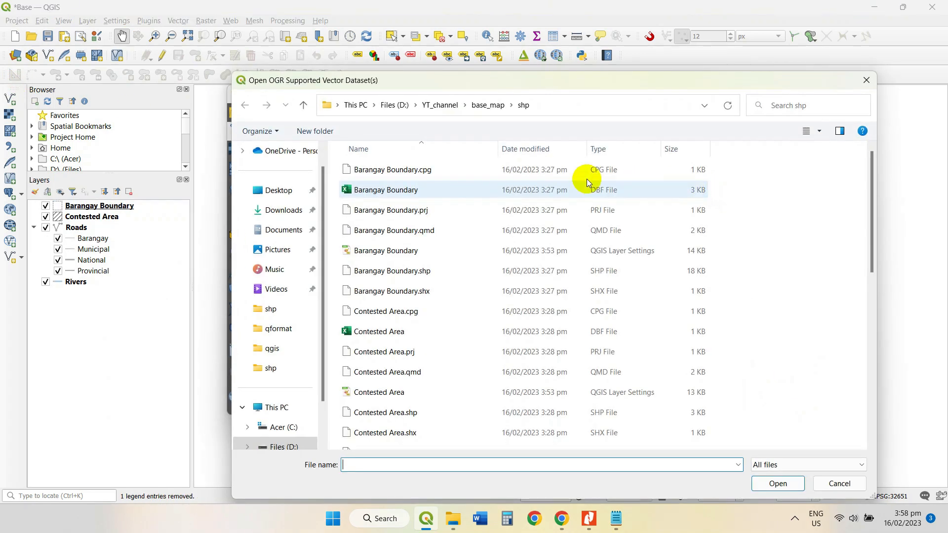
{"action": "left_click", "coordinate": [773, 467]}
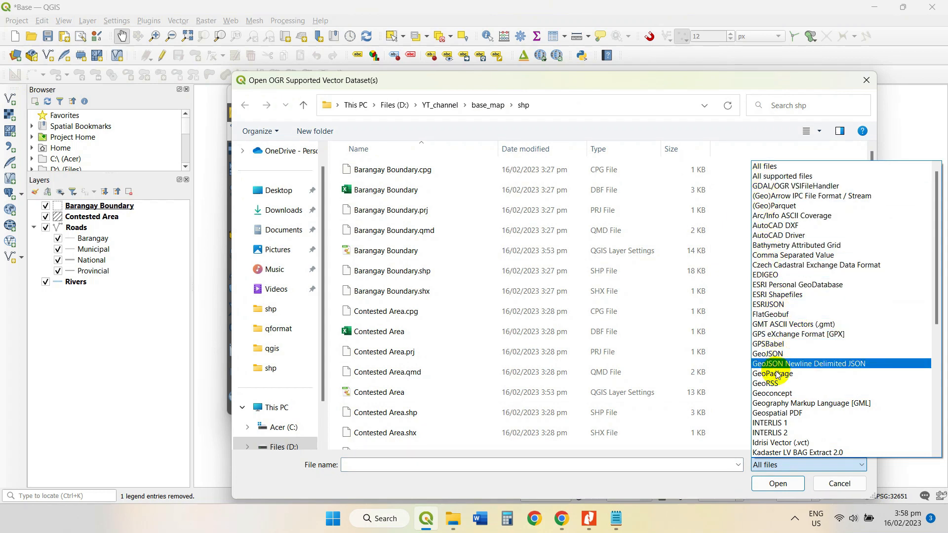
{"action": "left_click", "coordinate": [788, 295]}
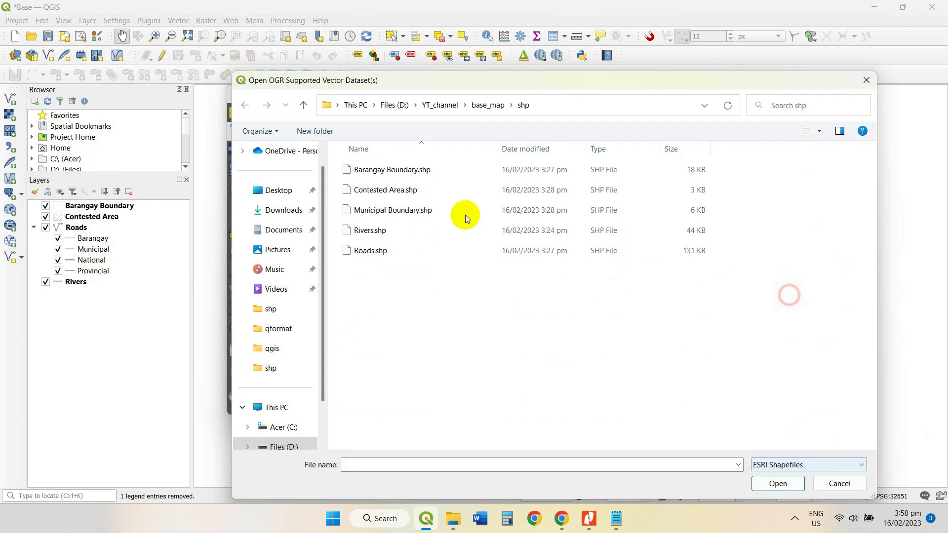
{"action": "left_click", "coordinate": [368, 212]}
{"action": "left_click", "coordinate": [778, 483]}
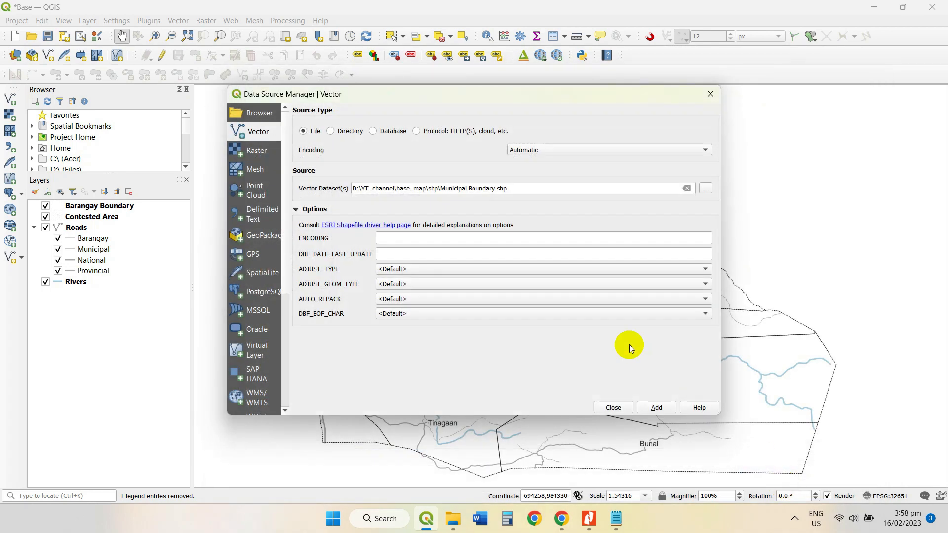
{"action": "left_click", "coordinate": [648, 406]}
{"action": "left_click", "coordinate": [612, 406]}
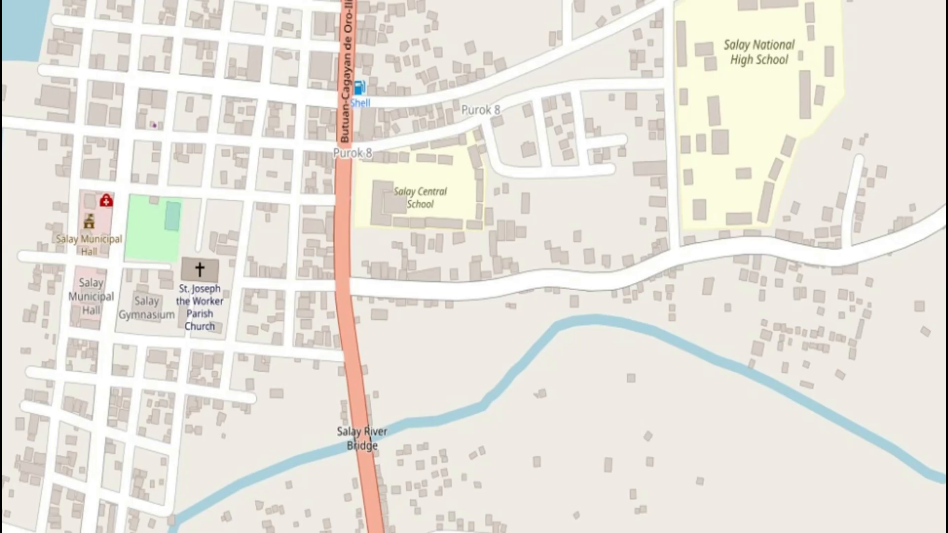